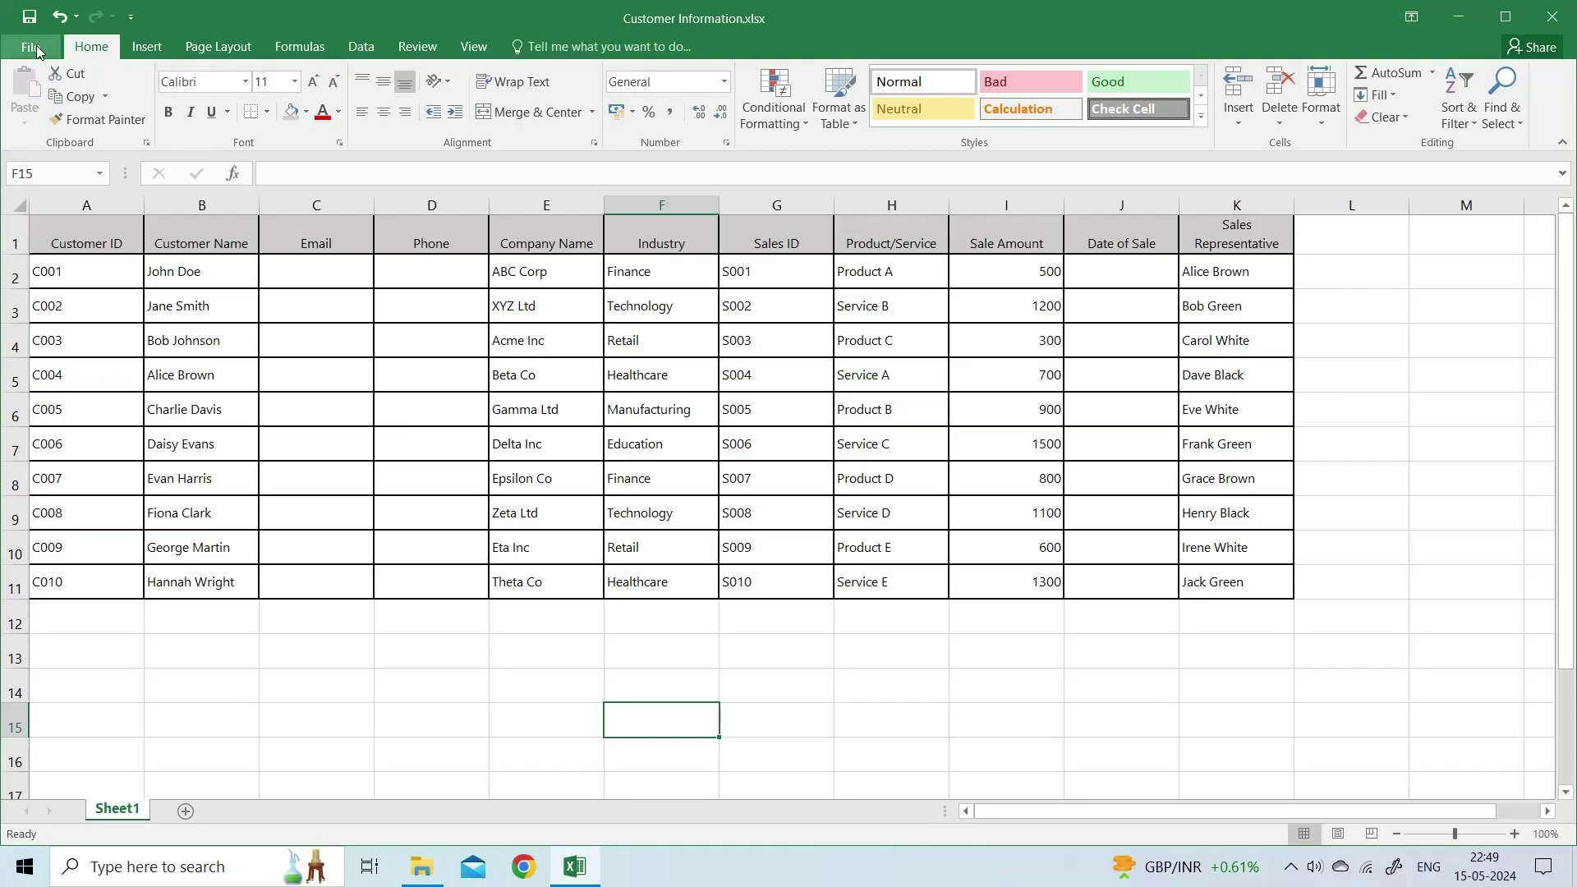
Keep Excel Workbook (*.xlsx) as the default save format in Excel's Save options.
left_click(35, 45)
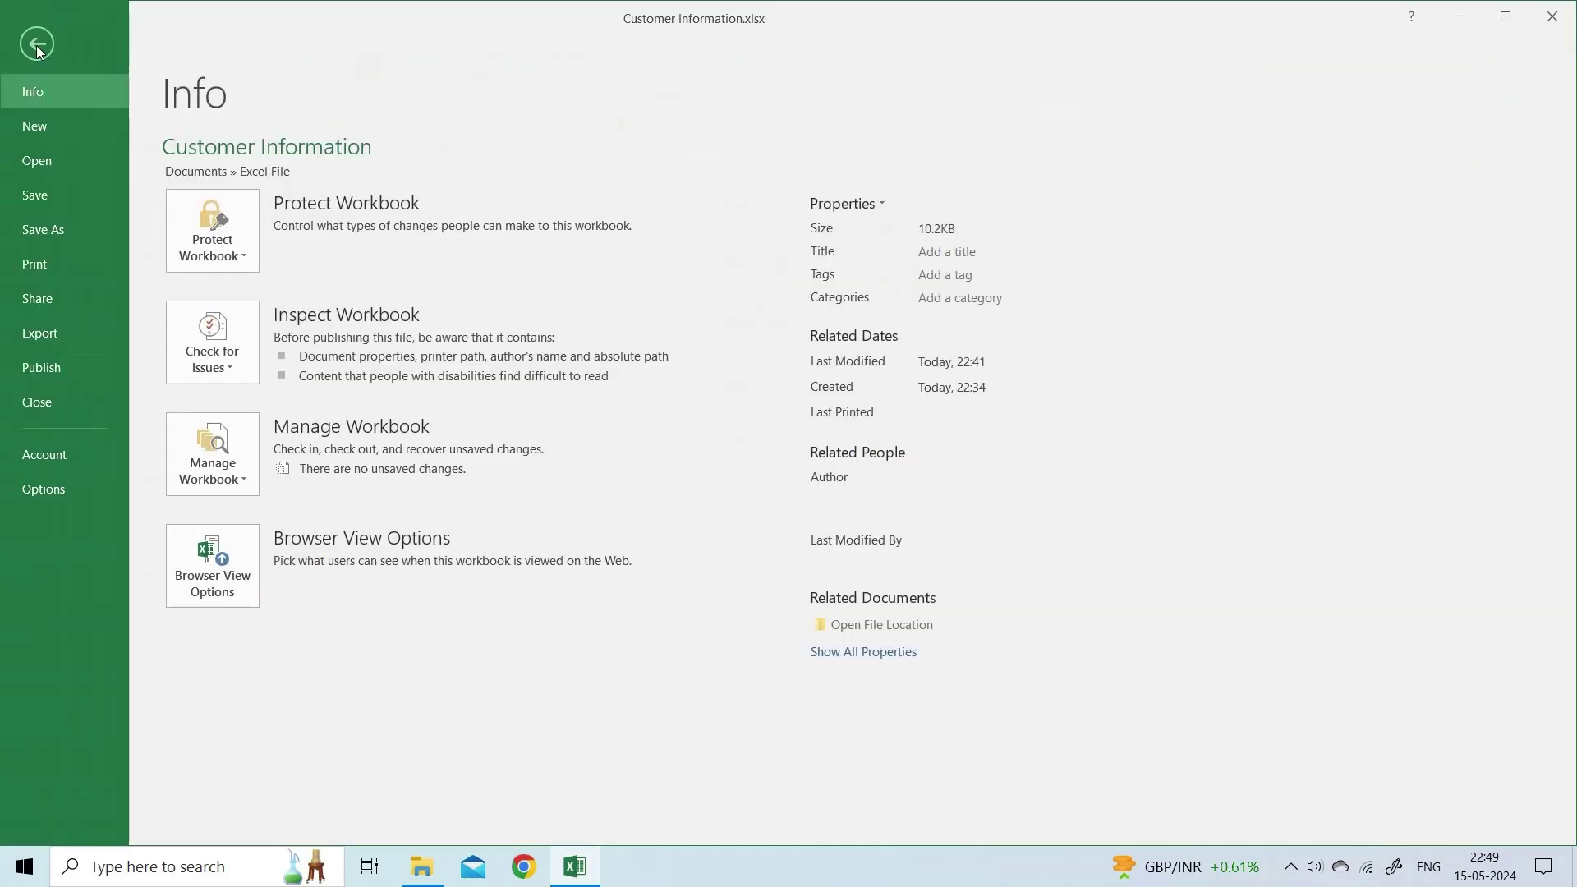
left_click(48, 489)
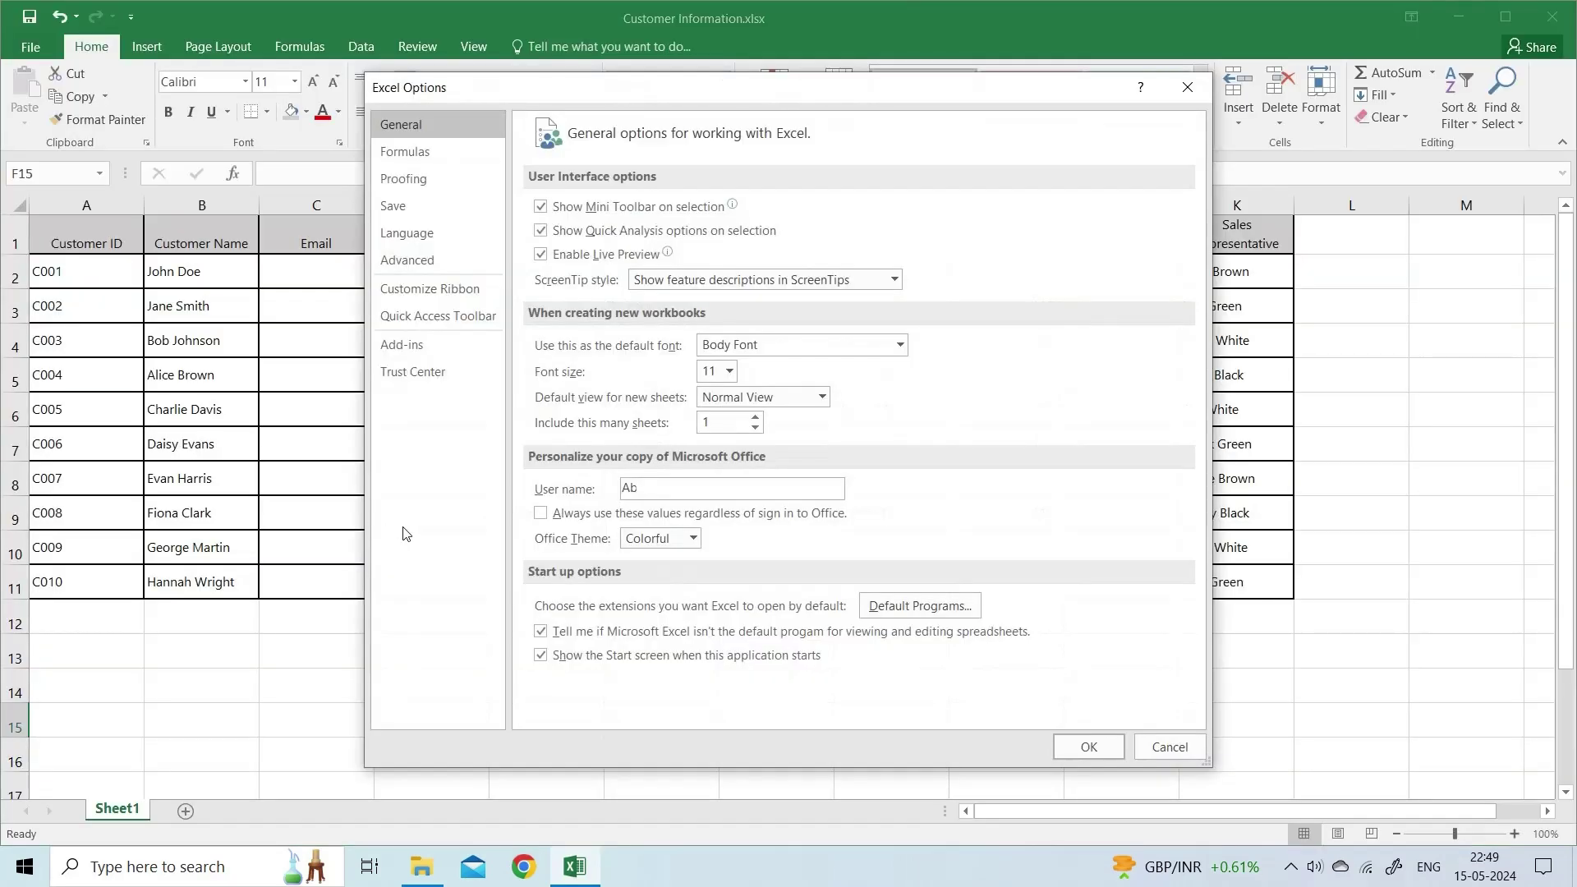
left_click(407, 207)
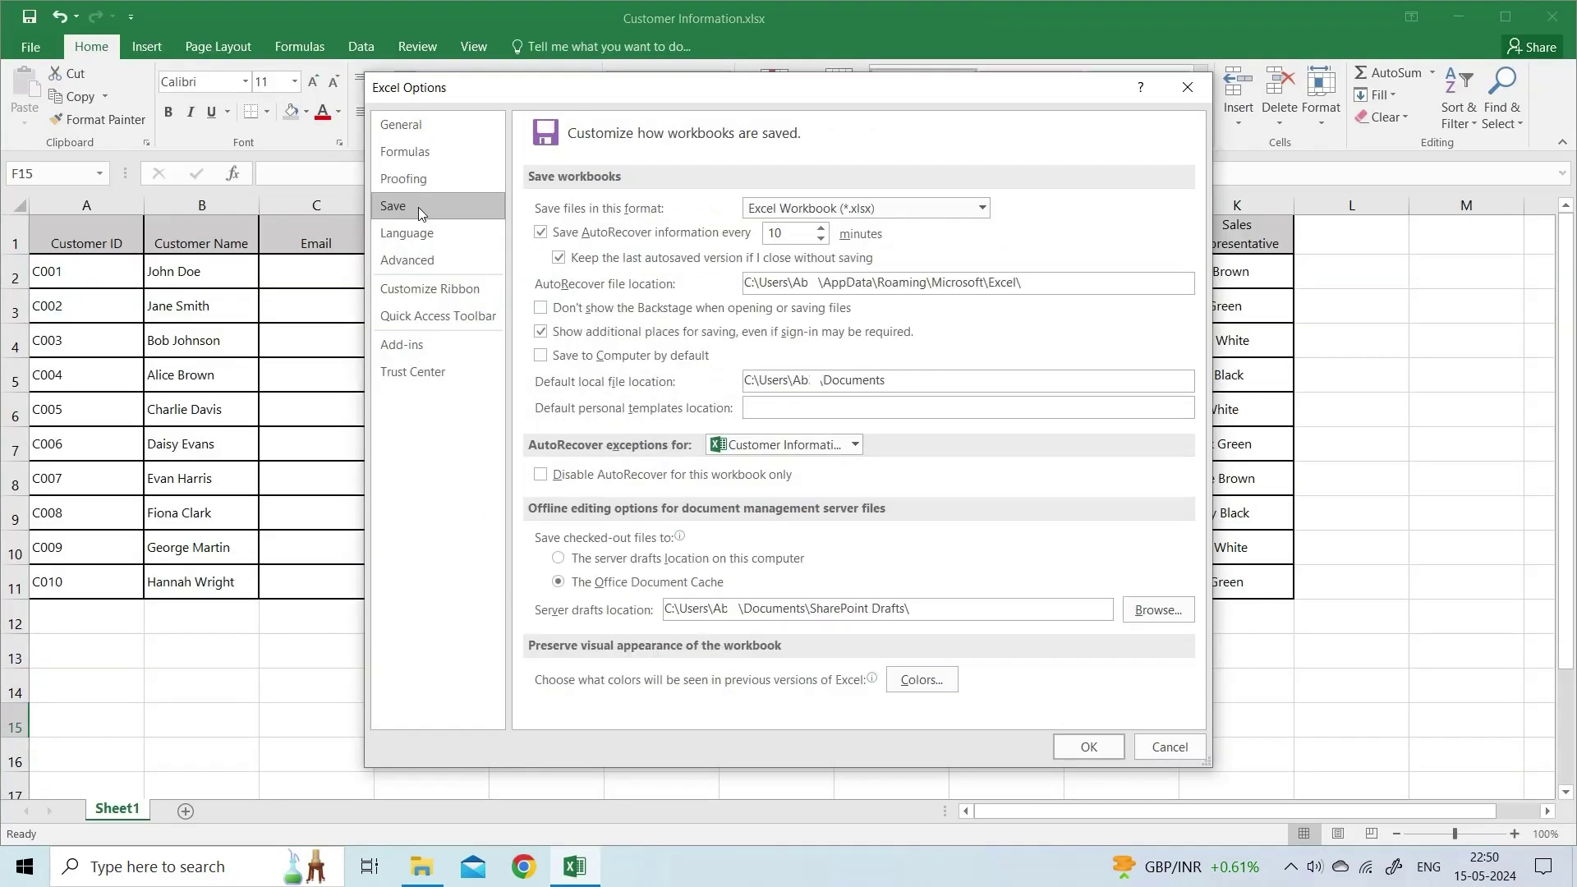
left_click(984, 209)
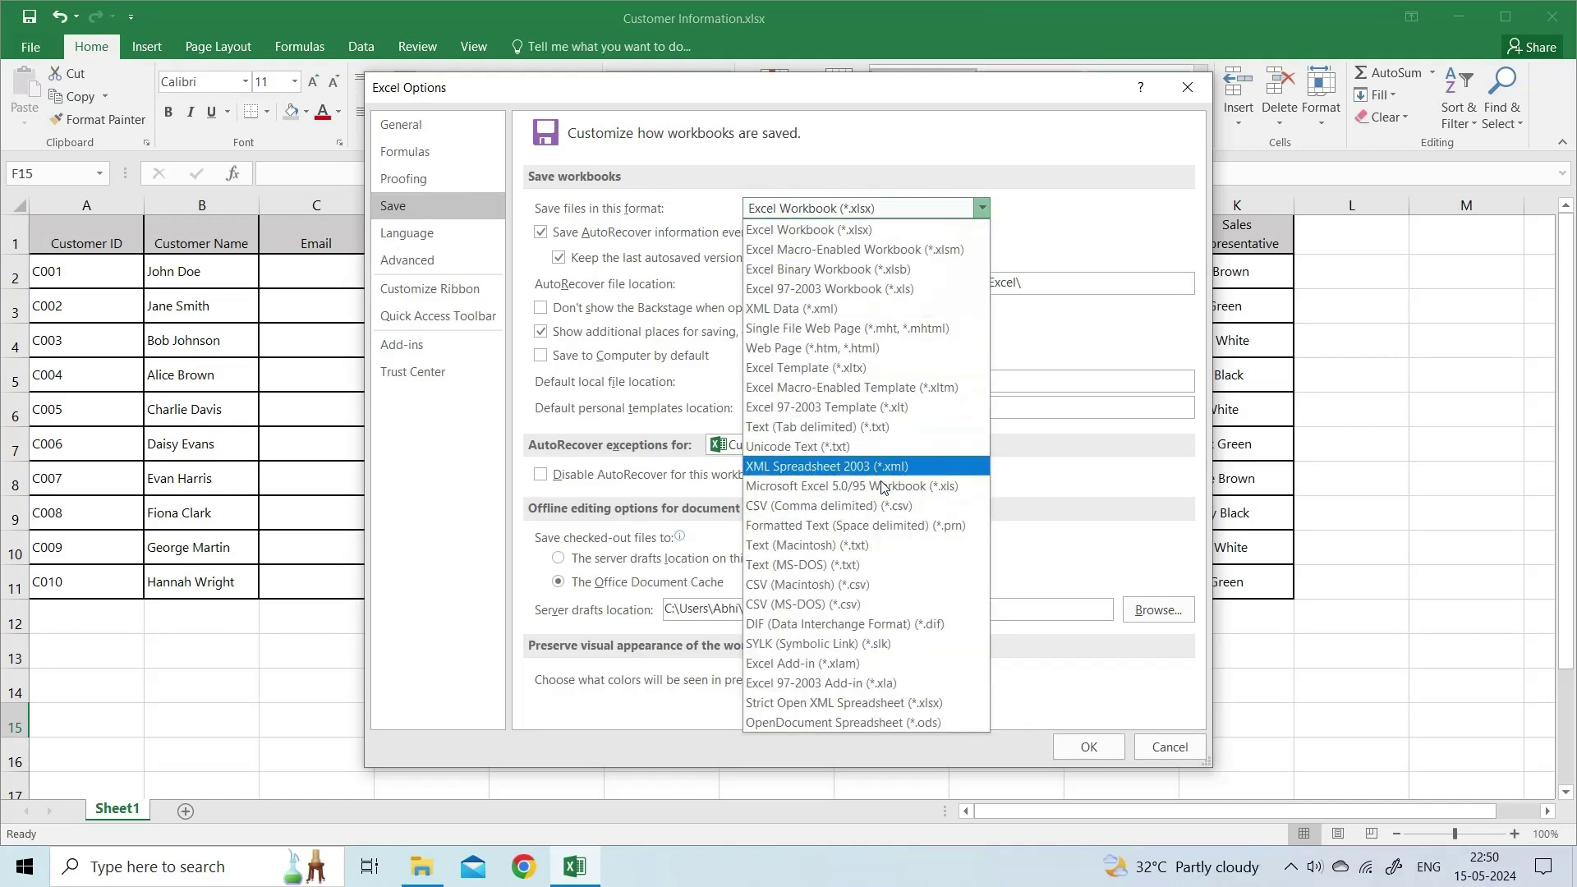
left_click(870, 230)
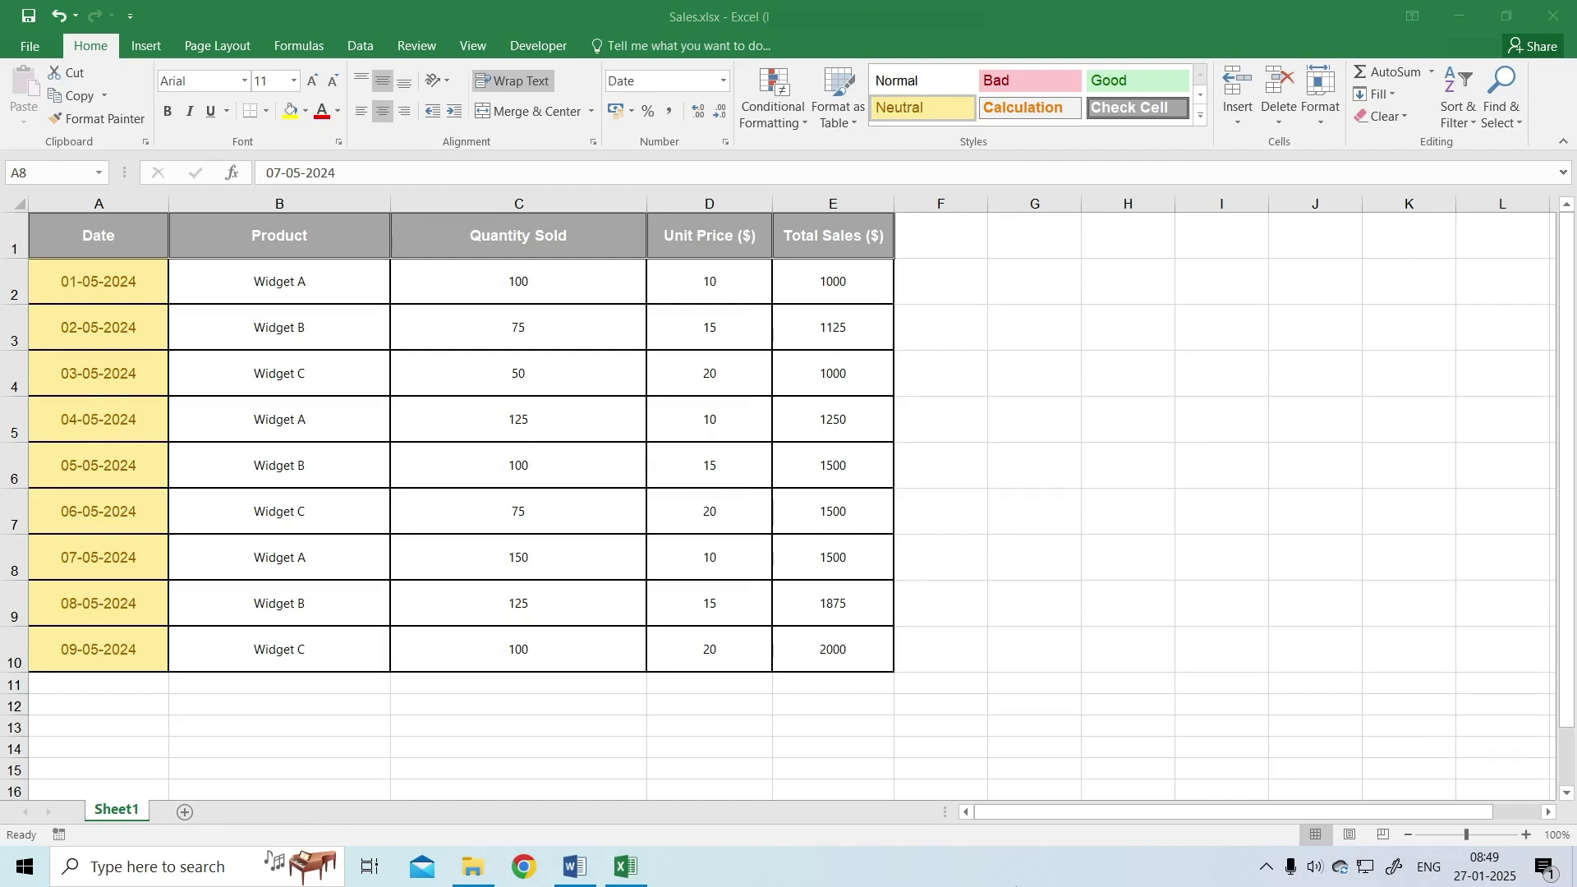
Disable the Inquire and Microsoft Power View for Excel COM add-ins.
left_click(30, 46)
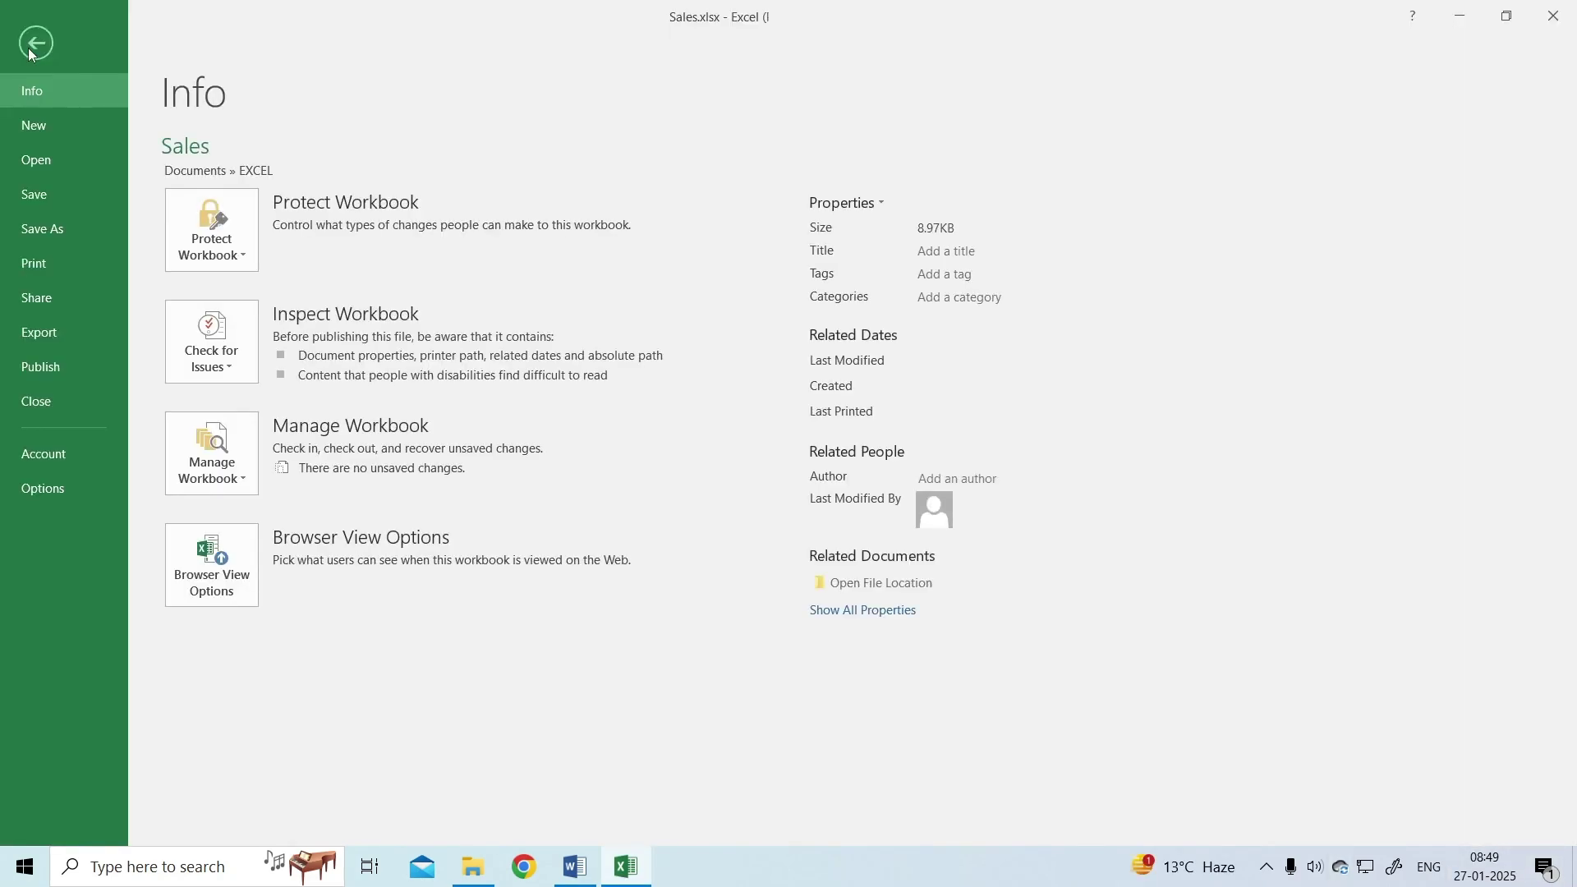
left_click(39, 487)
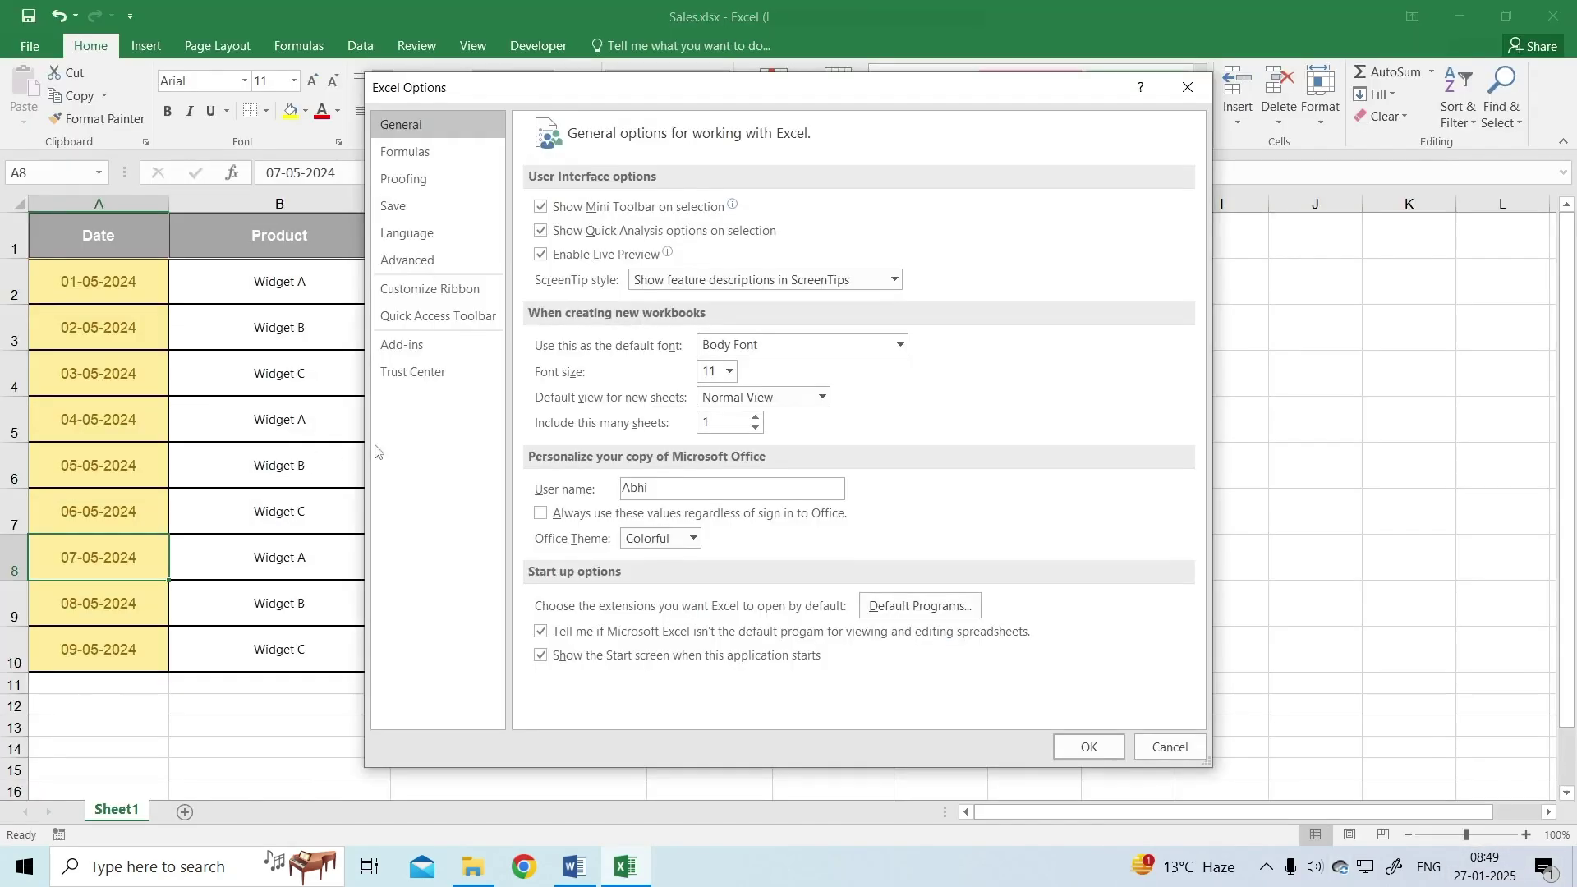
left_click(415, 347)
left_click(719, 705)
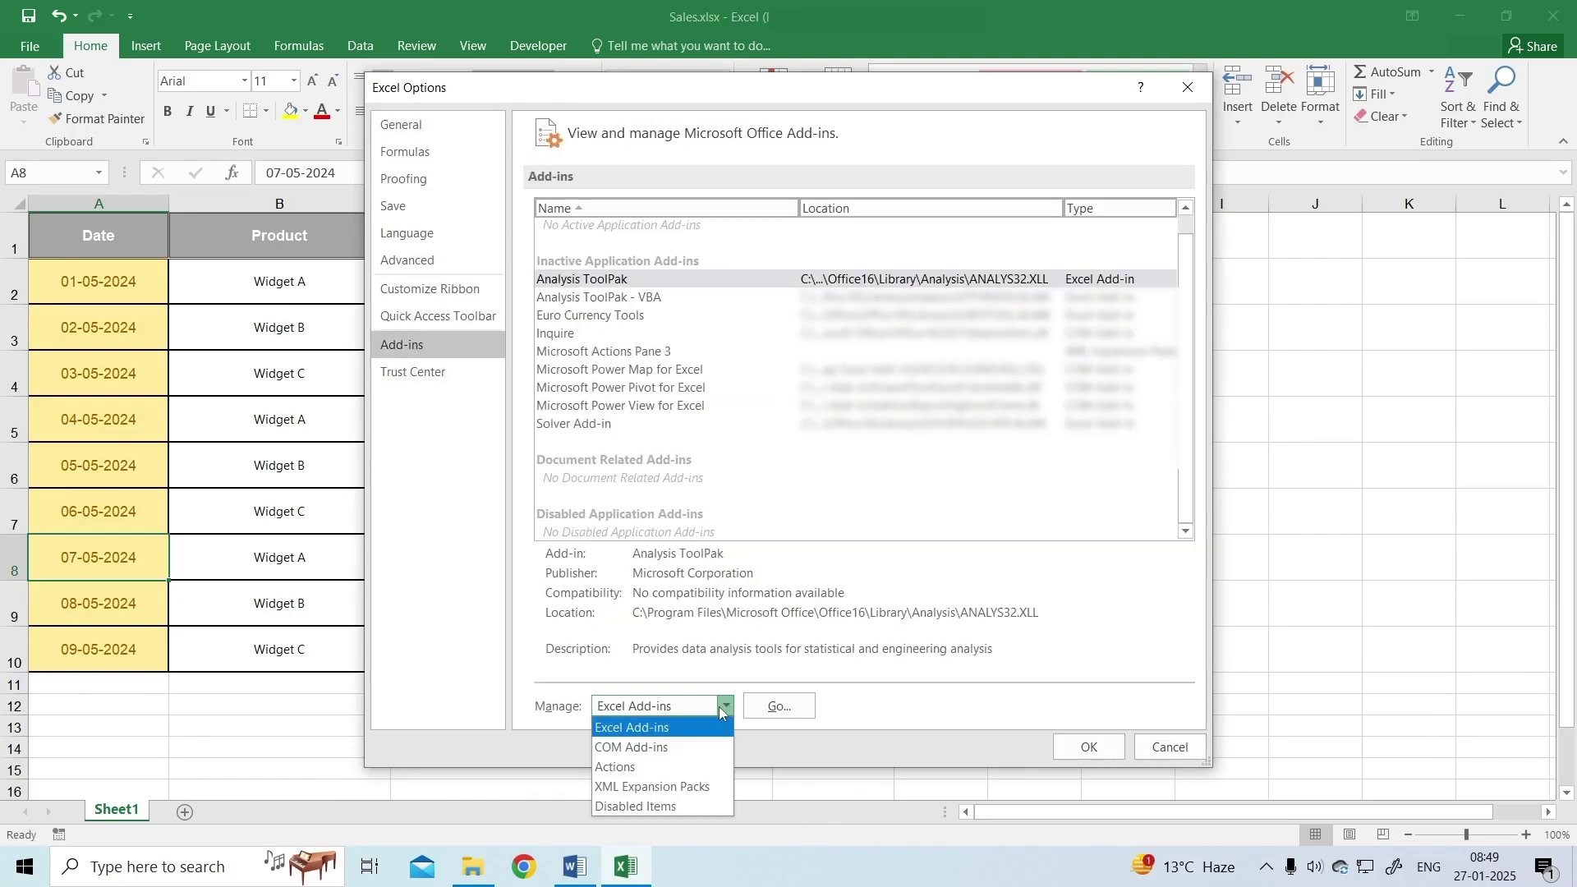
left_click(699, 747)
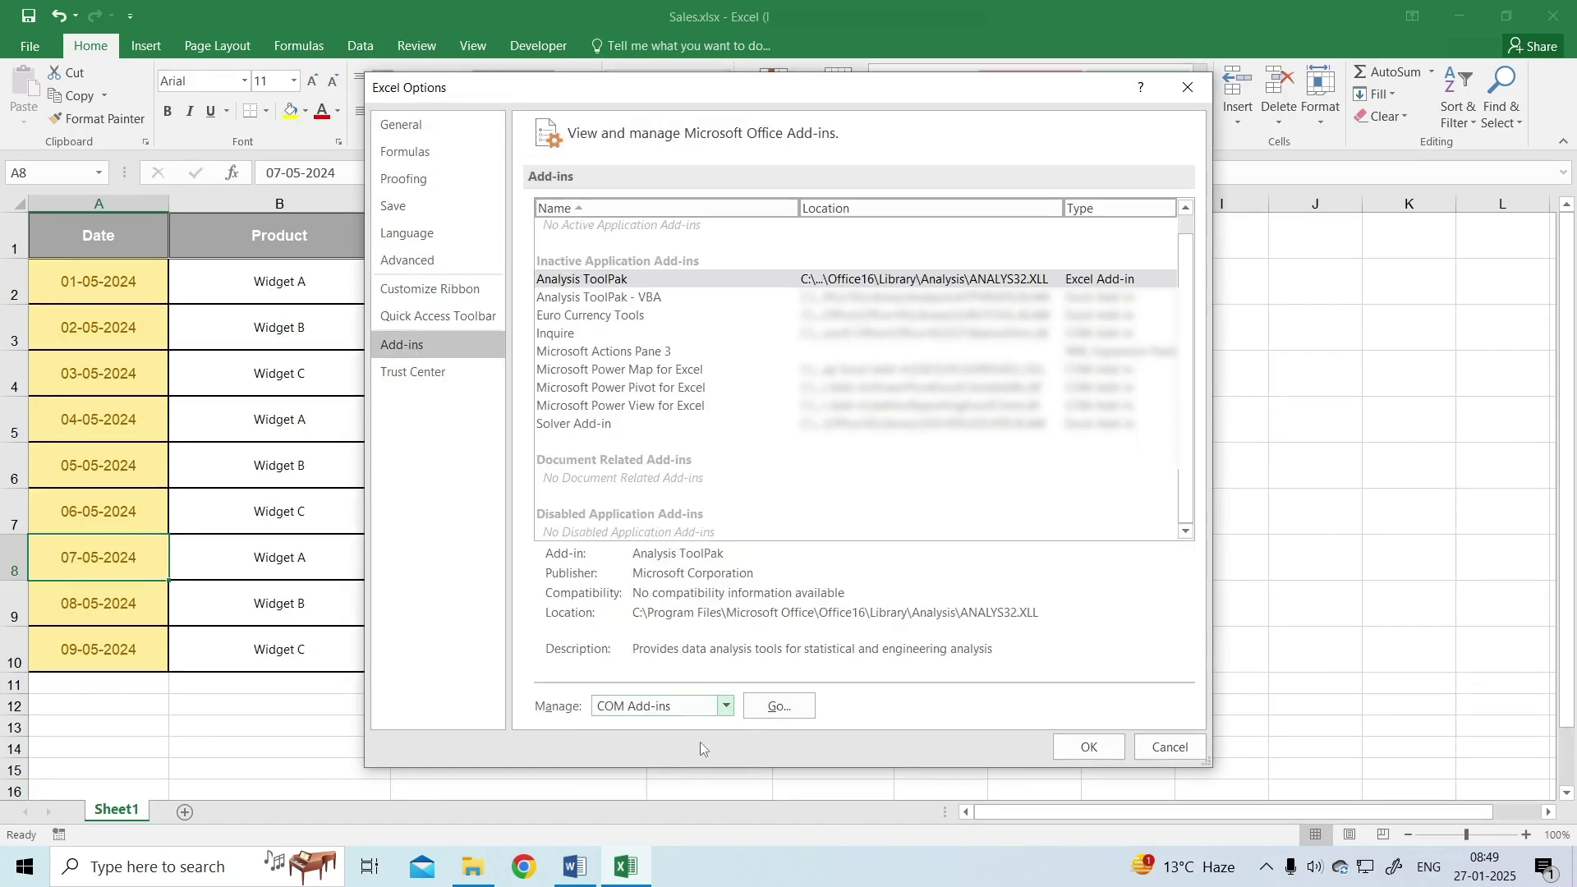
left_click(778, 706)
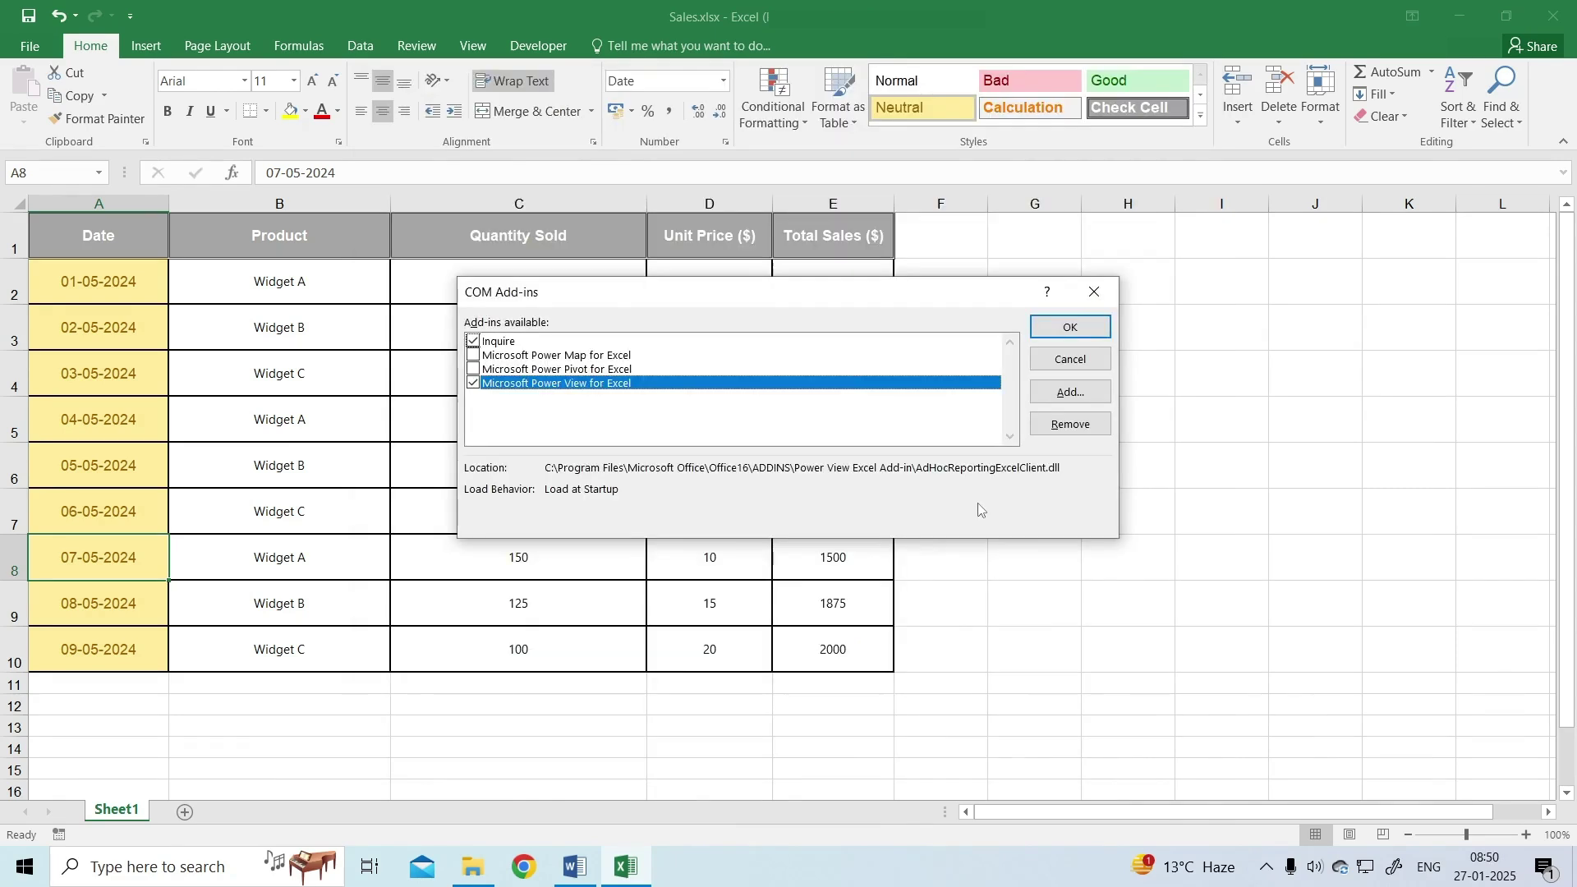
left_click(473, 384)
left_click(474, 341)
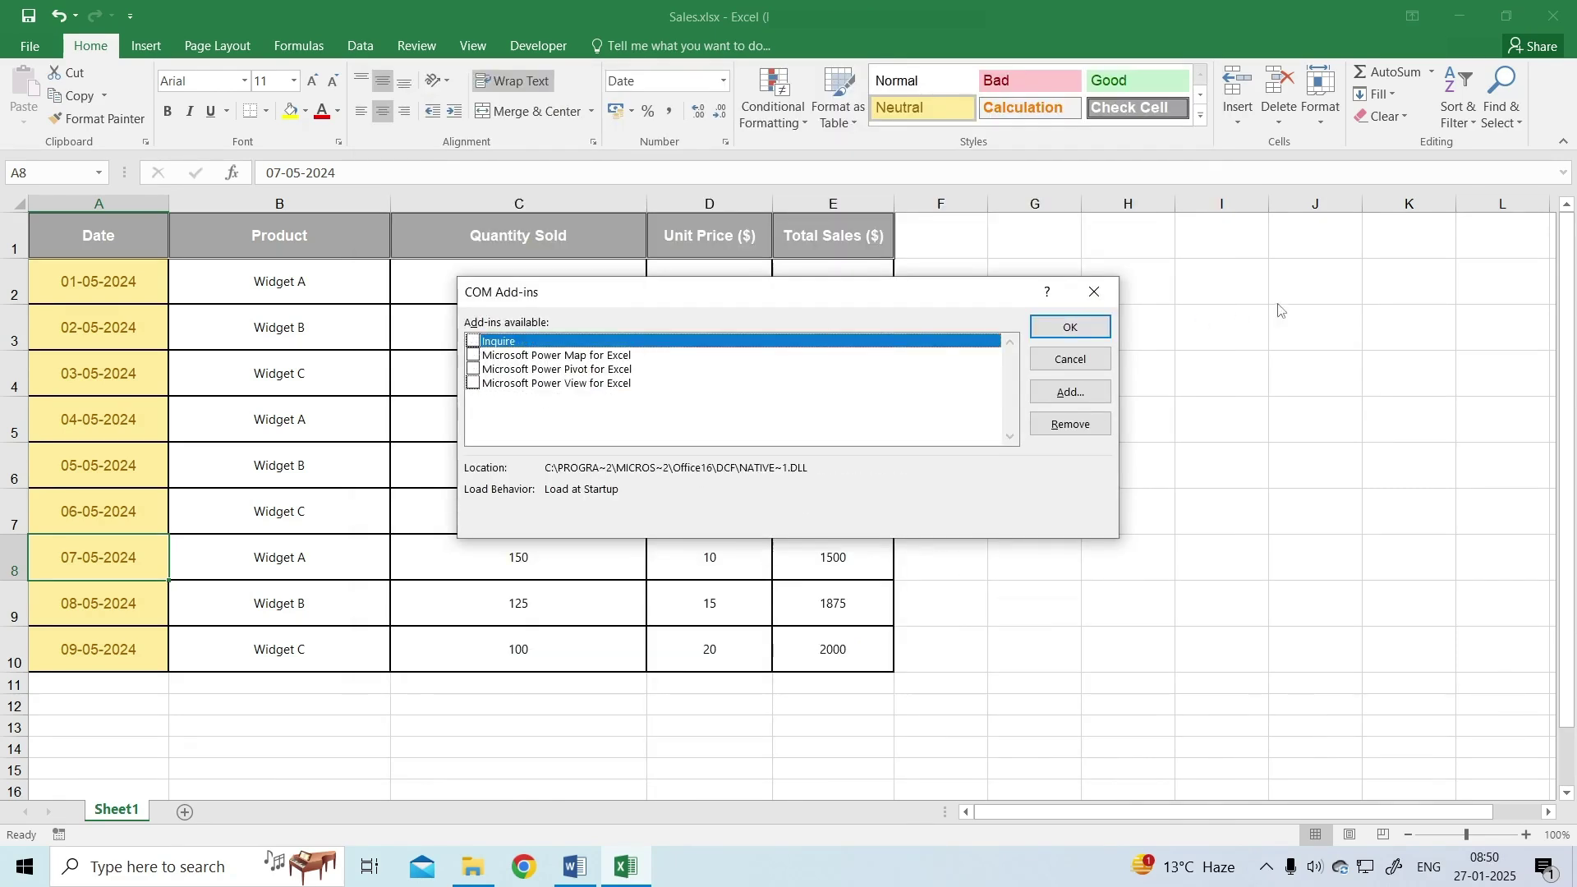
left_click(1103, 328)
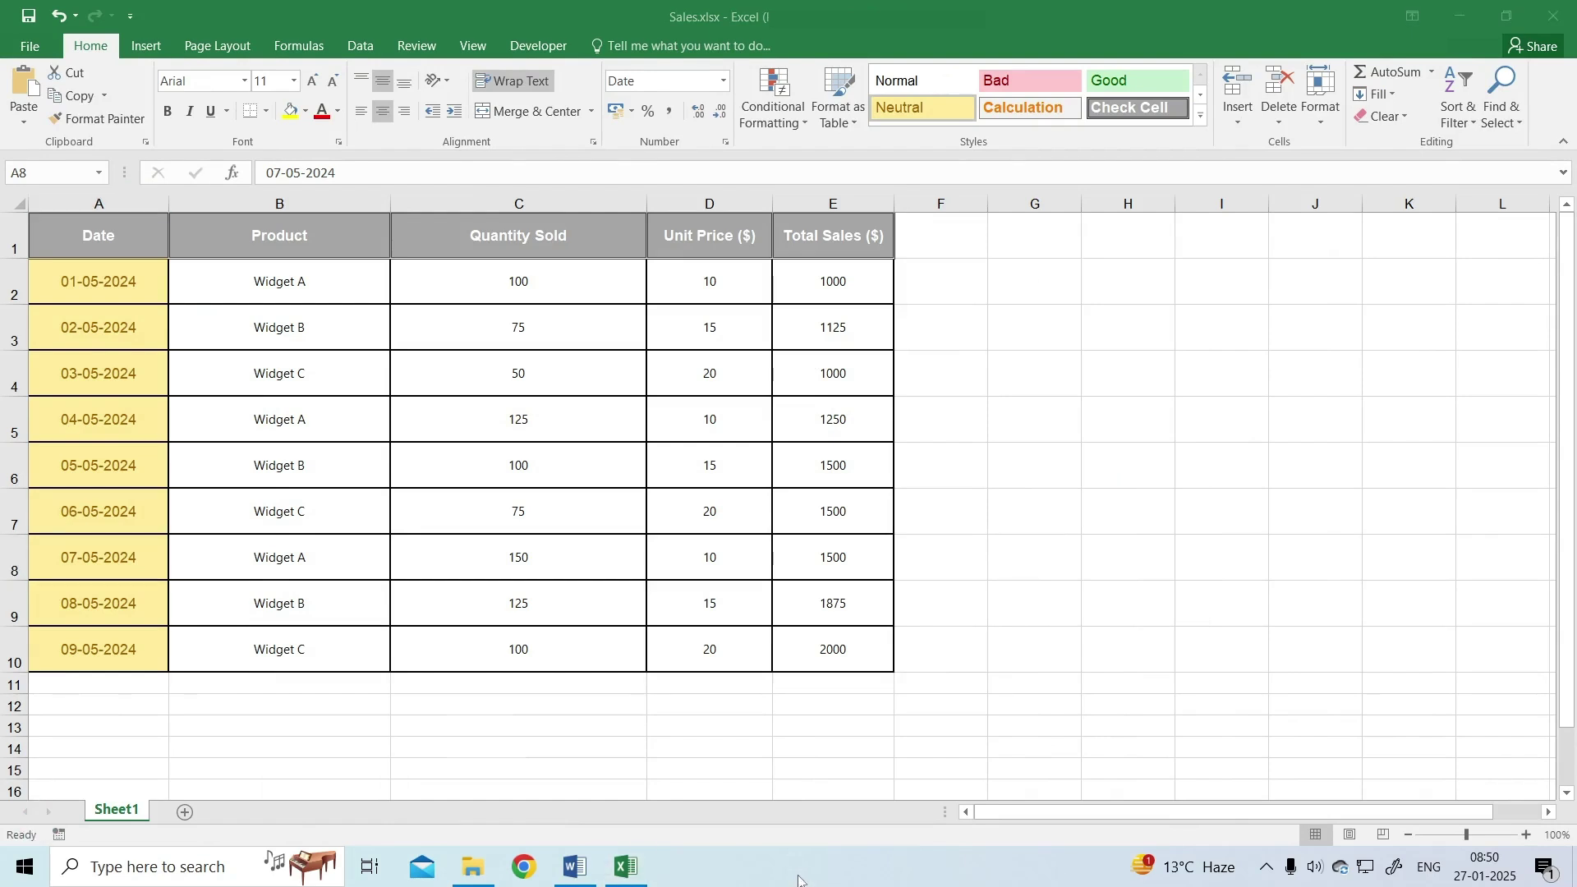
Open %appdata%\Microsoft\Excel from the Windows Run box.
key("super+r")
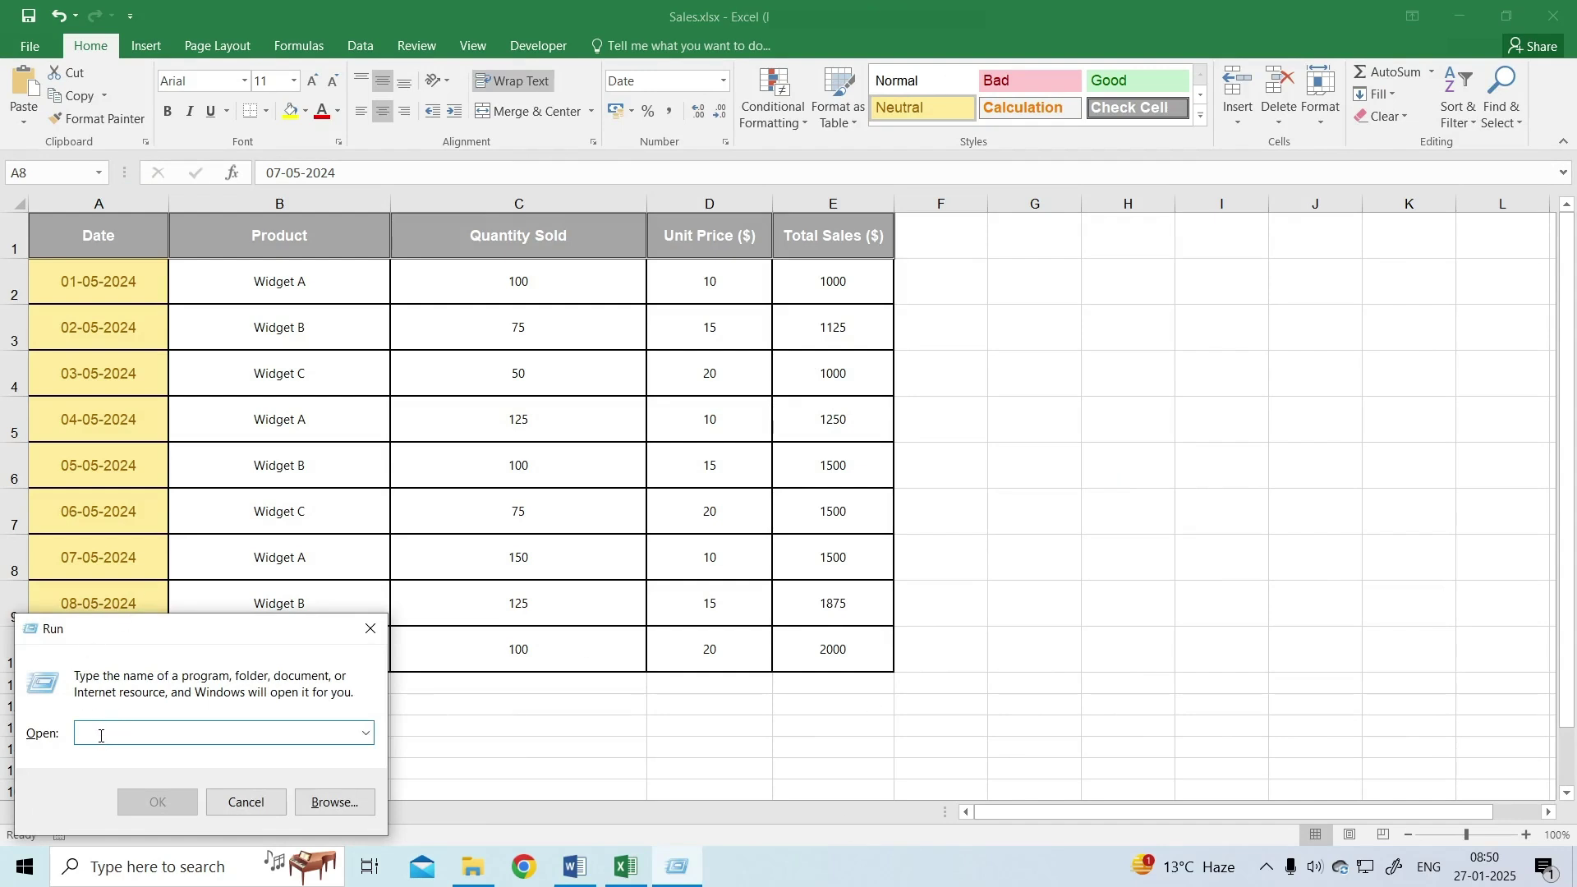
type("%appdata%\\Microsoft\\Excel")
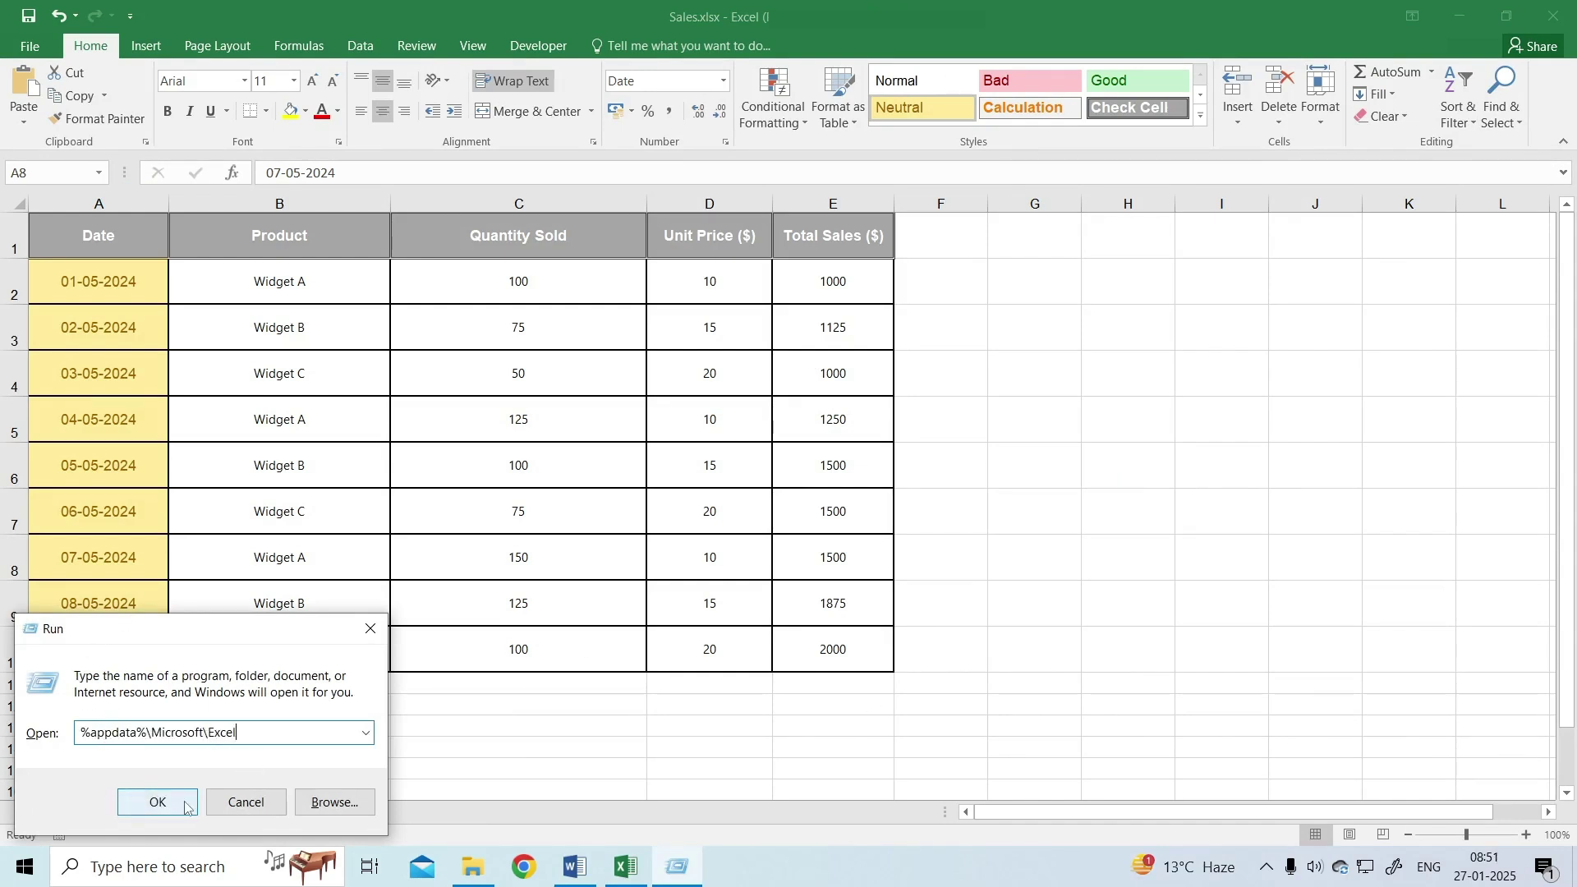
left_click(159, 803)
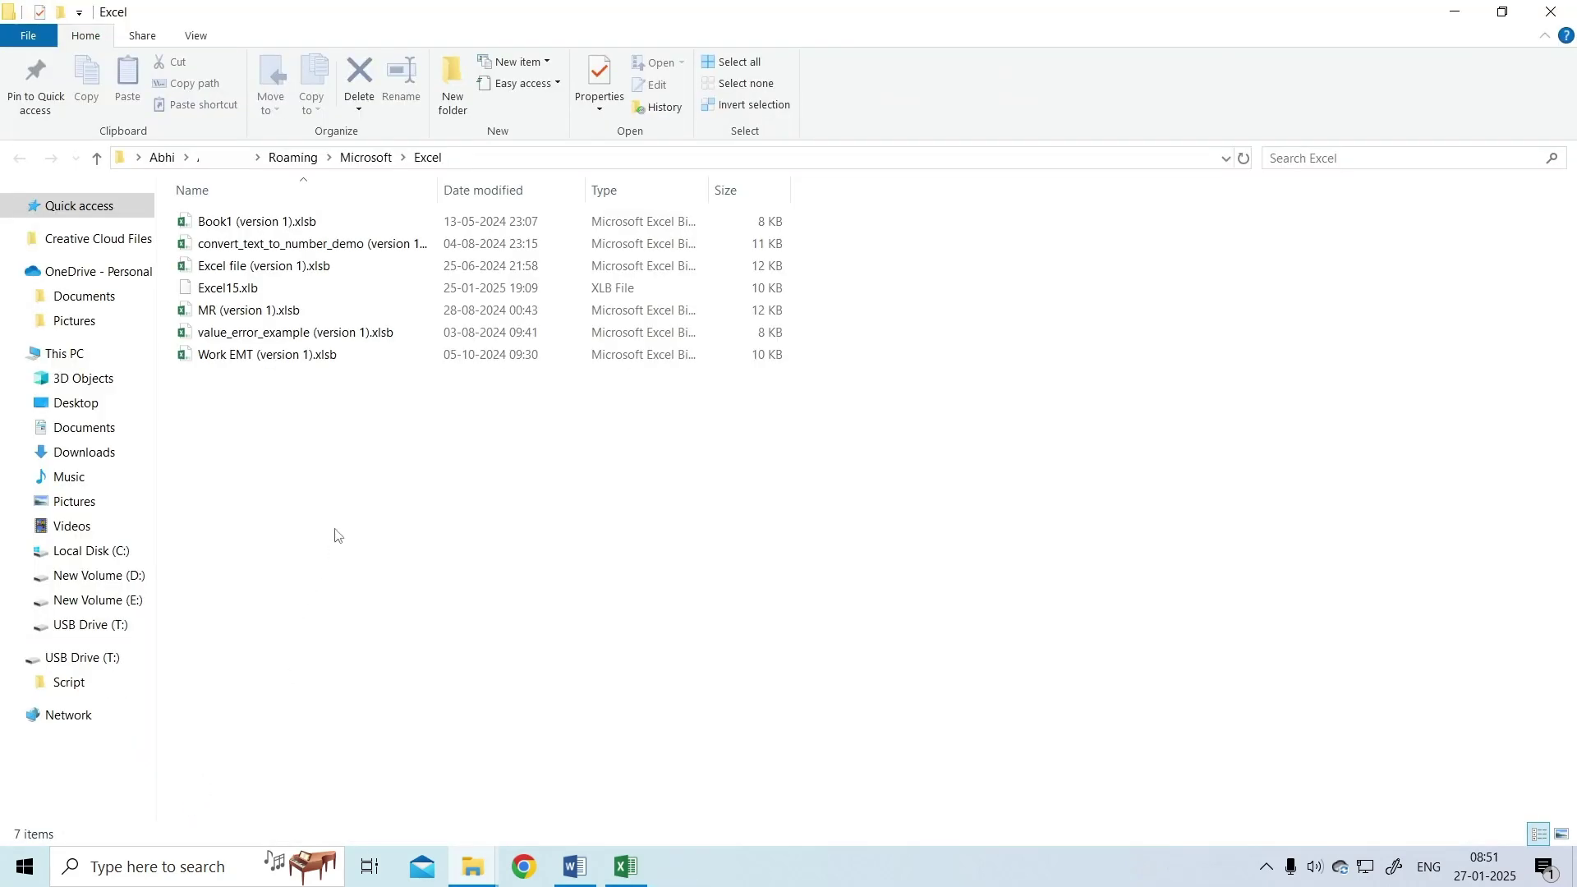
Select all seven files in the Excel roaming folder and show the Delete options.
key("ctrl+a")
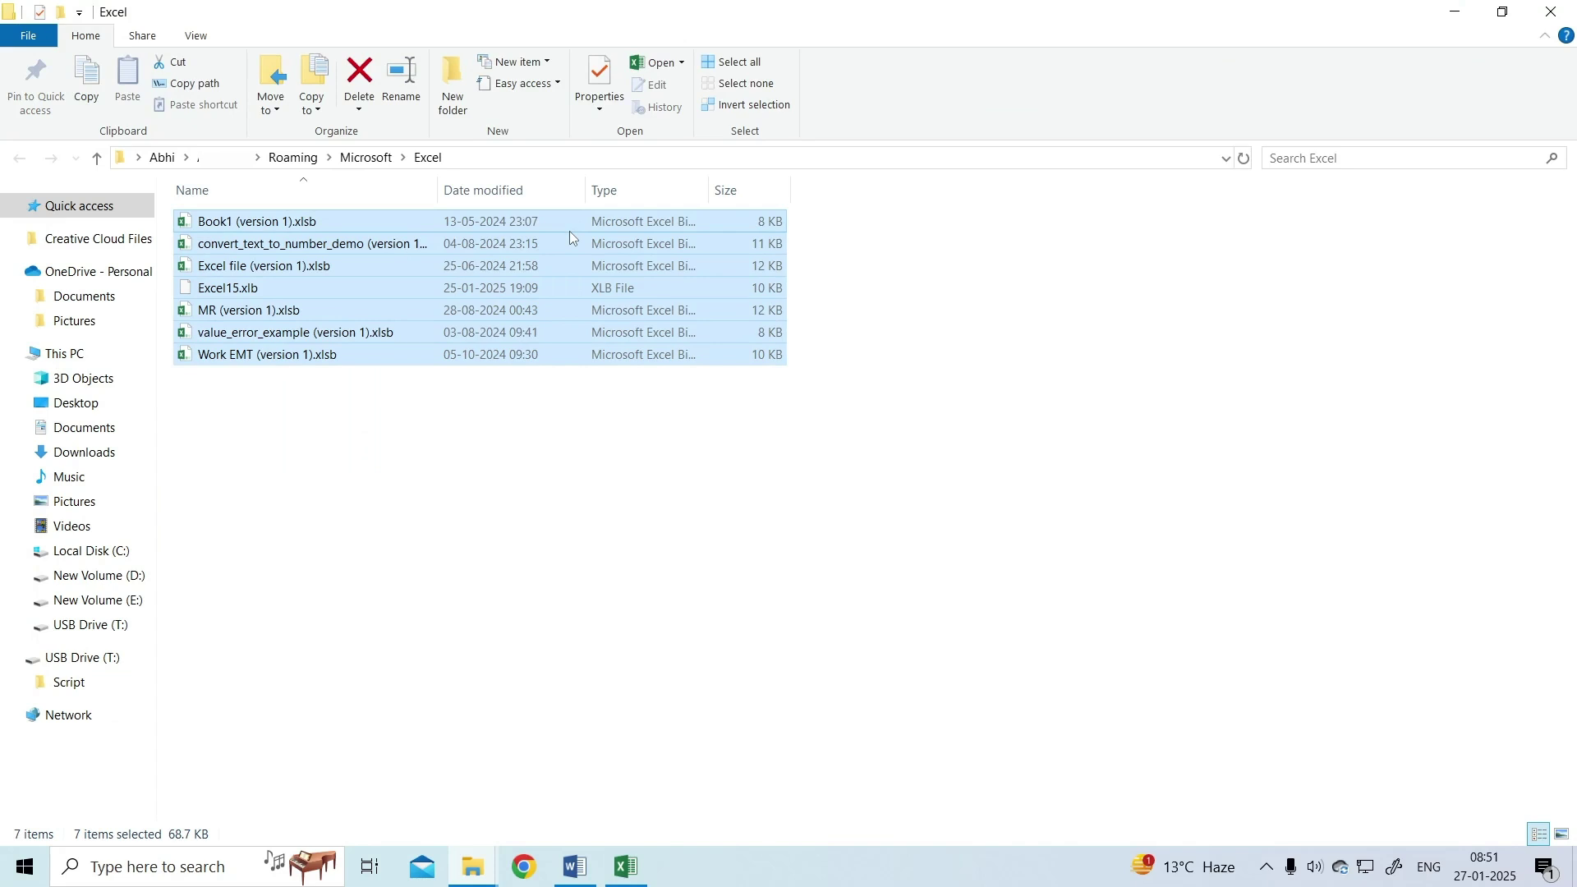
left_click(361, 109)
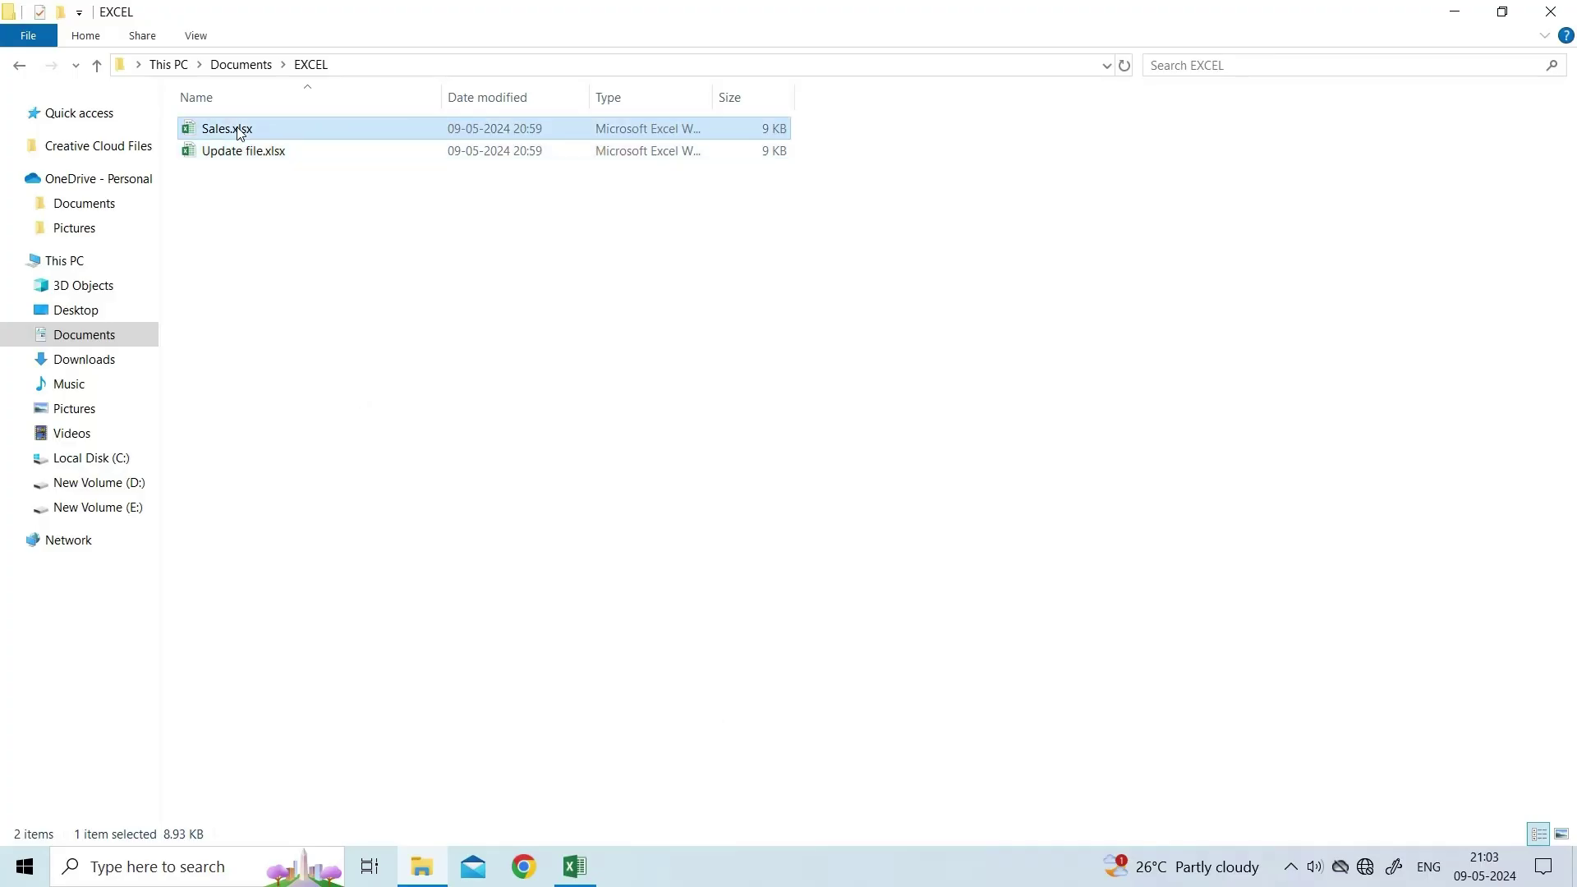
Open Sales.xlsx, then open Update file.xlsx with Open and Repair.
double_click(240, 131)
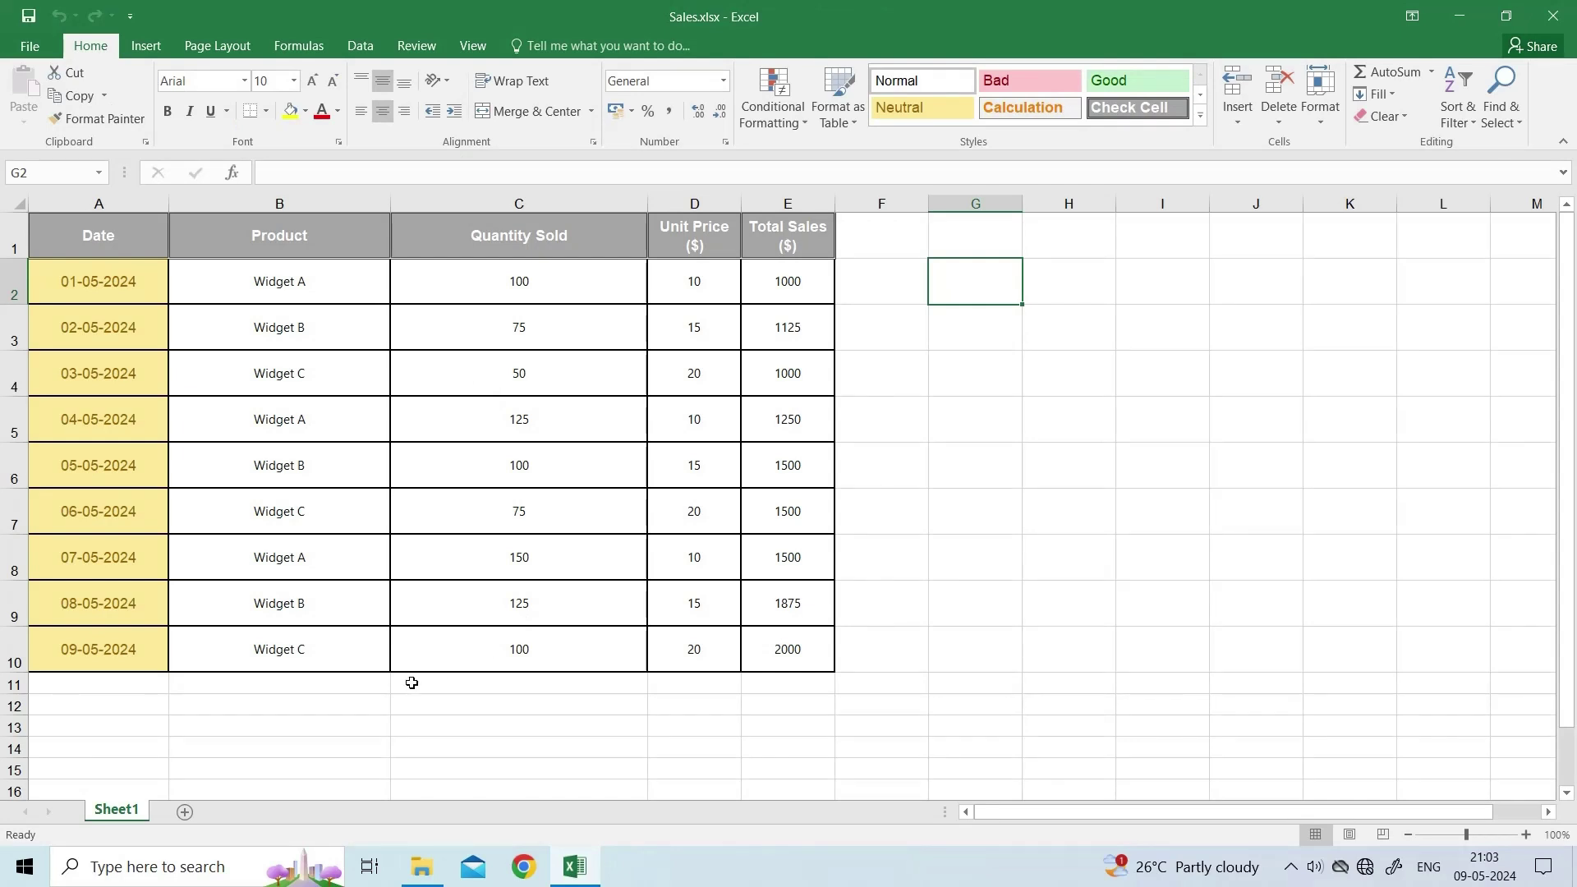
left_click(29, 46)
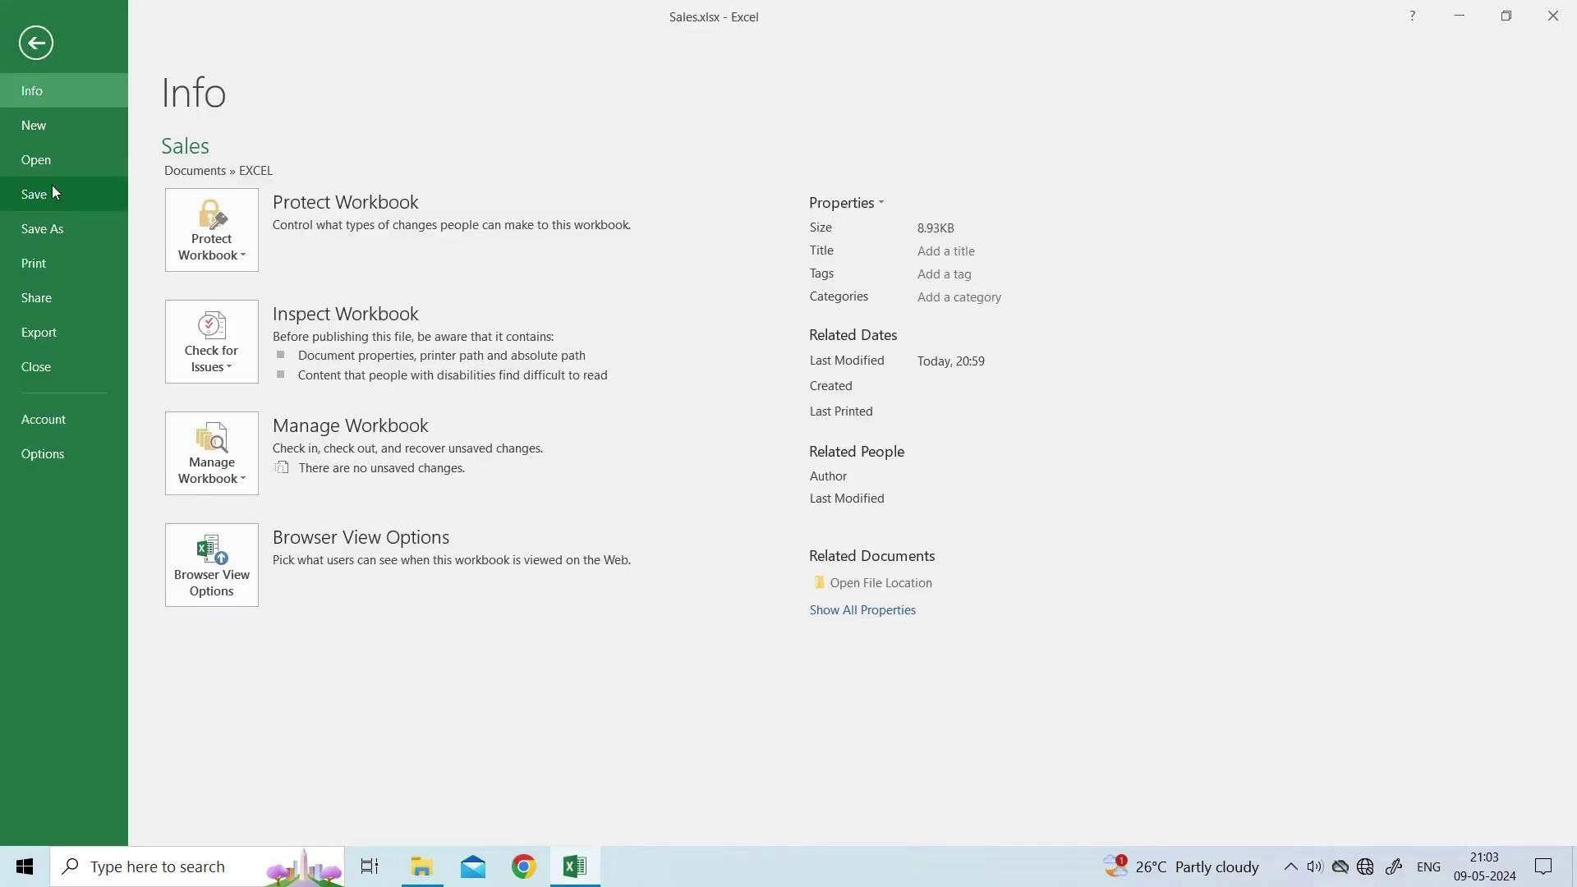
left_click(55, 166)
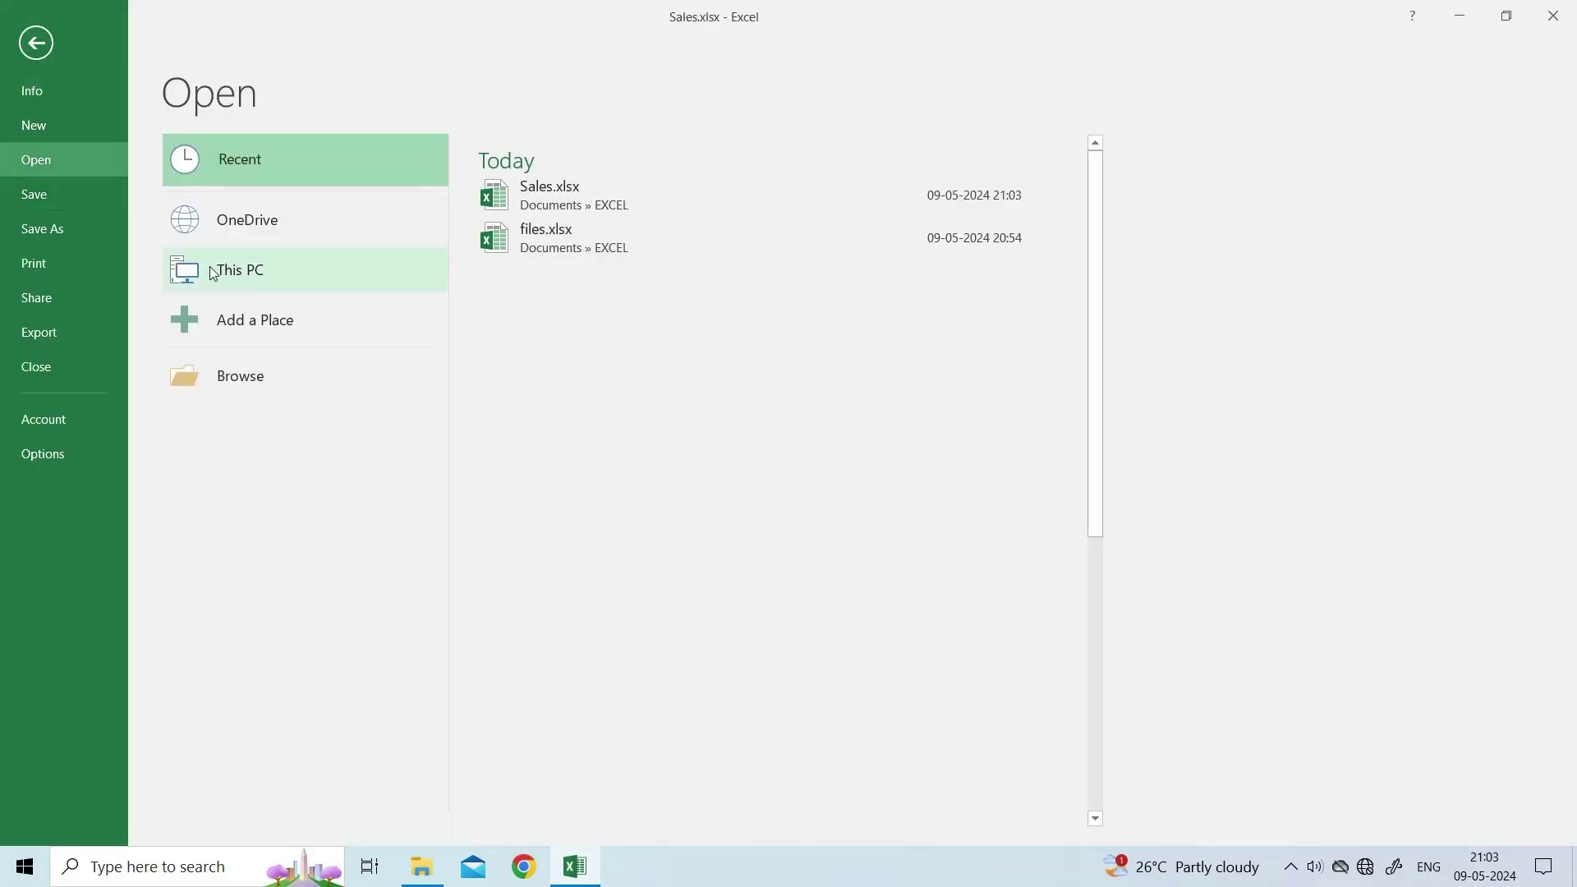
left_click(245, 381)
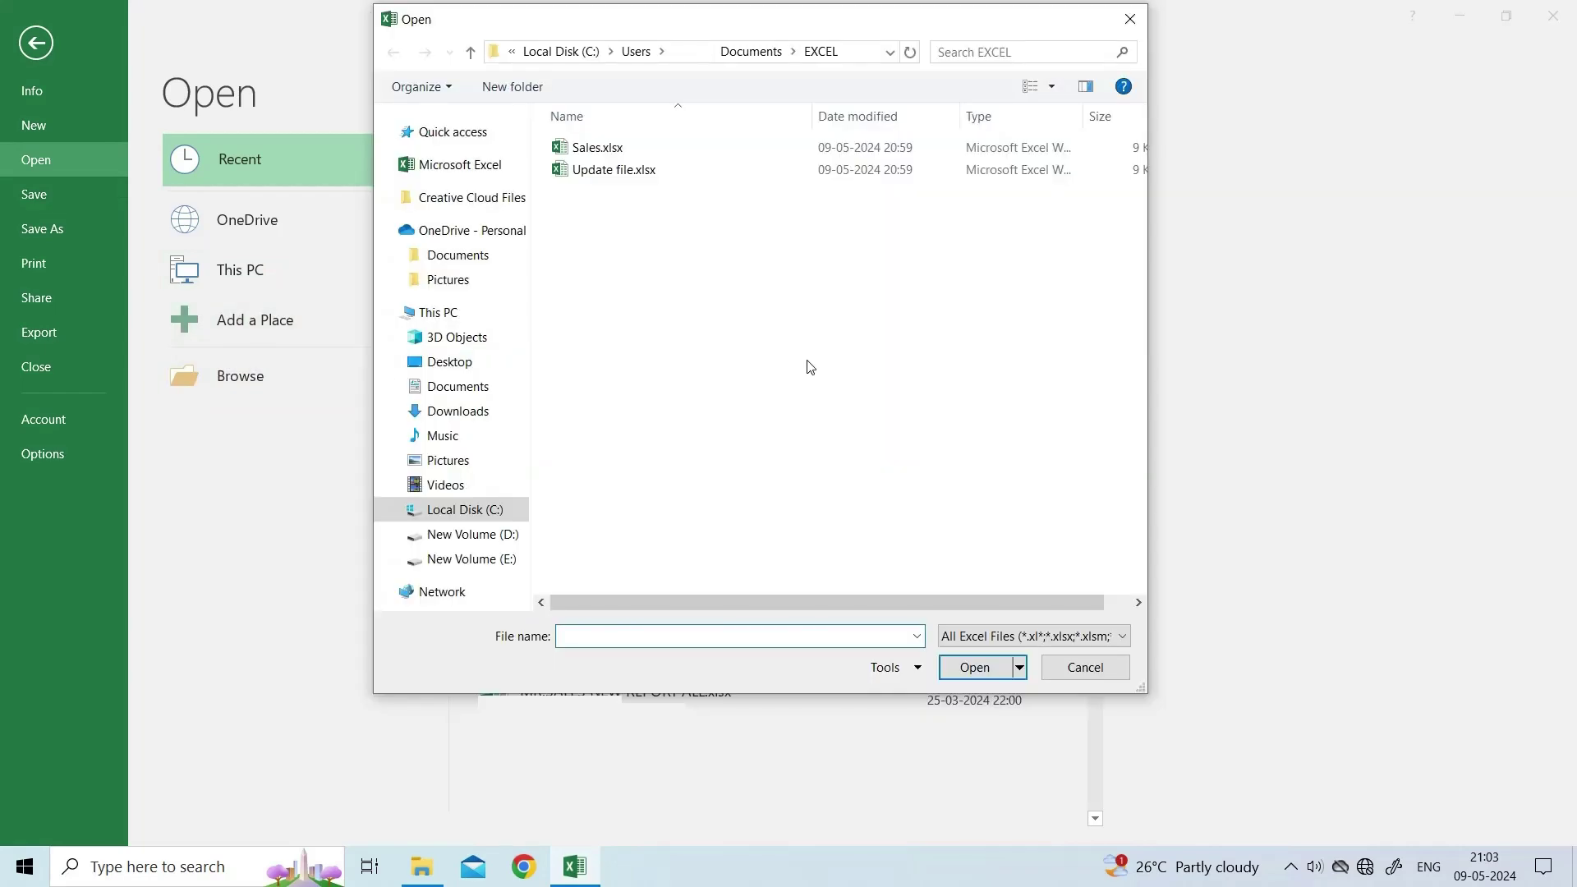
left_click(643, 173)
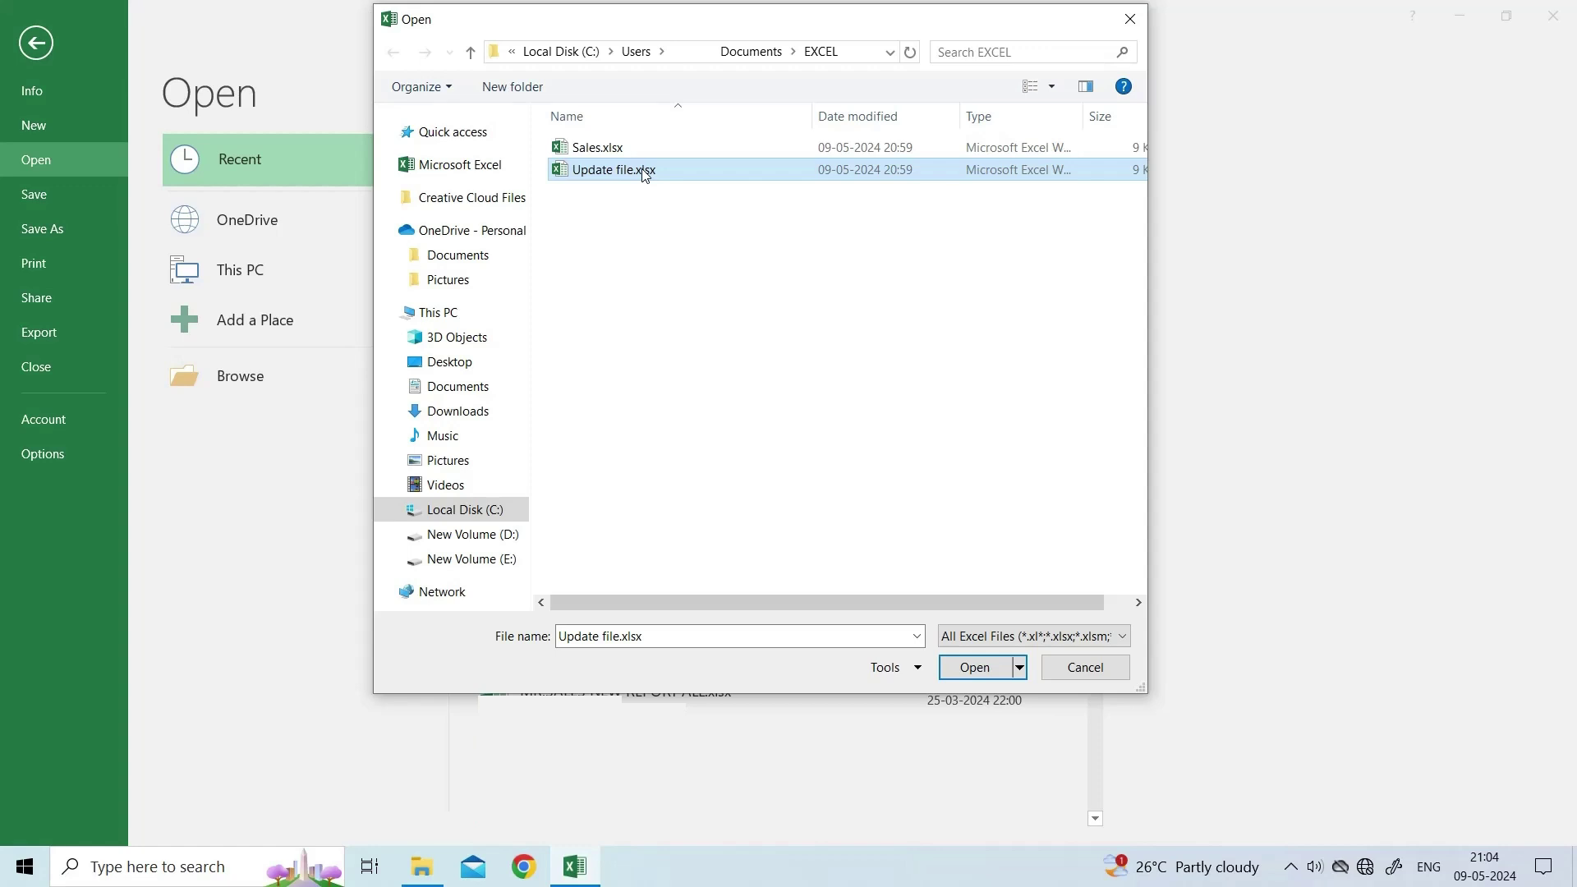
left_click(1020, 667)
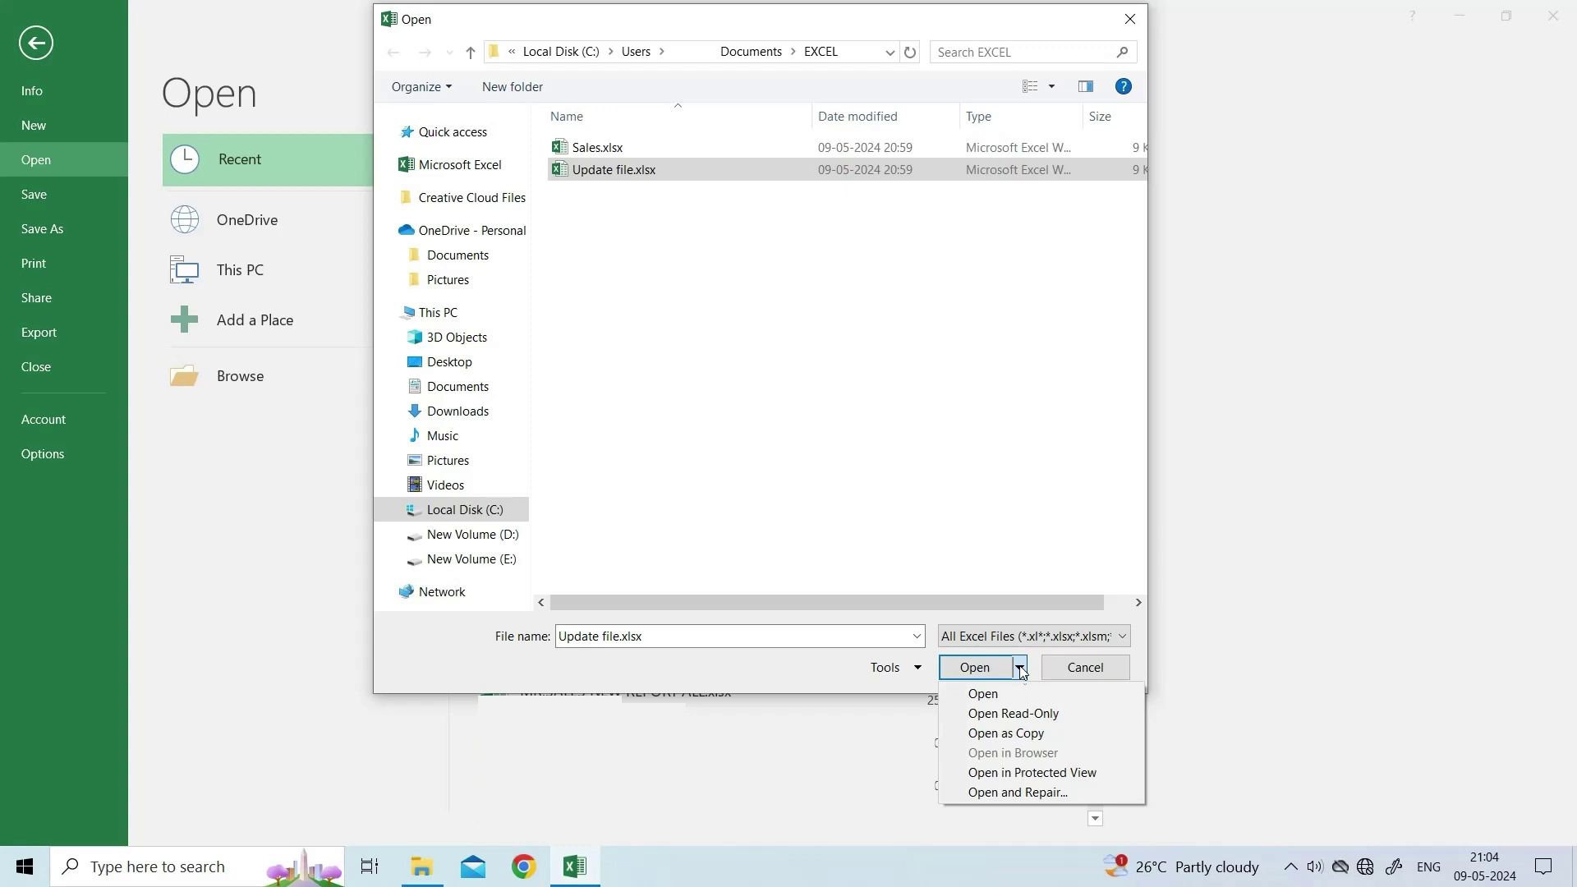
left_click(1029, 794)
left_click(694, 503)
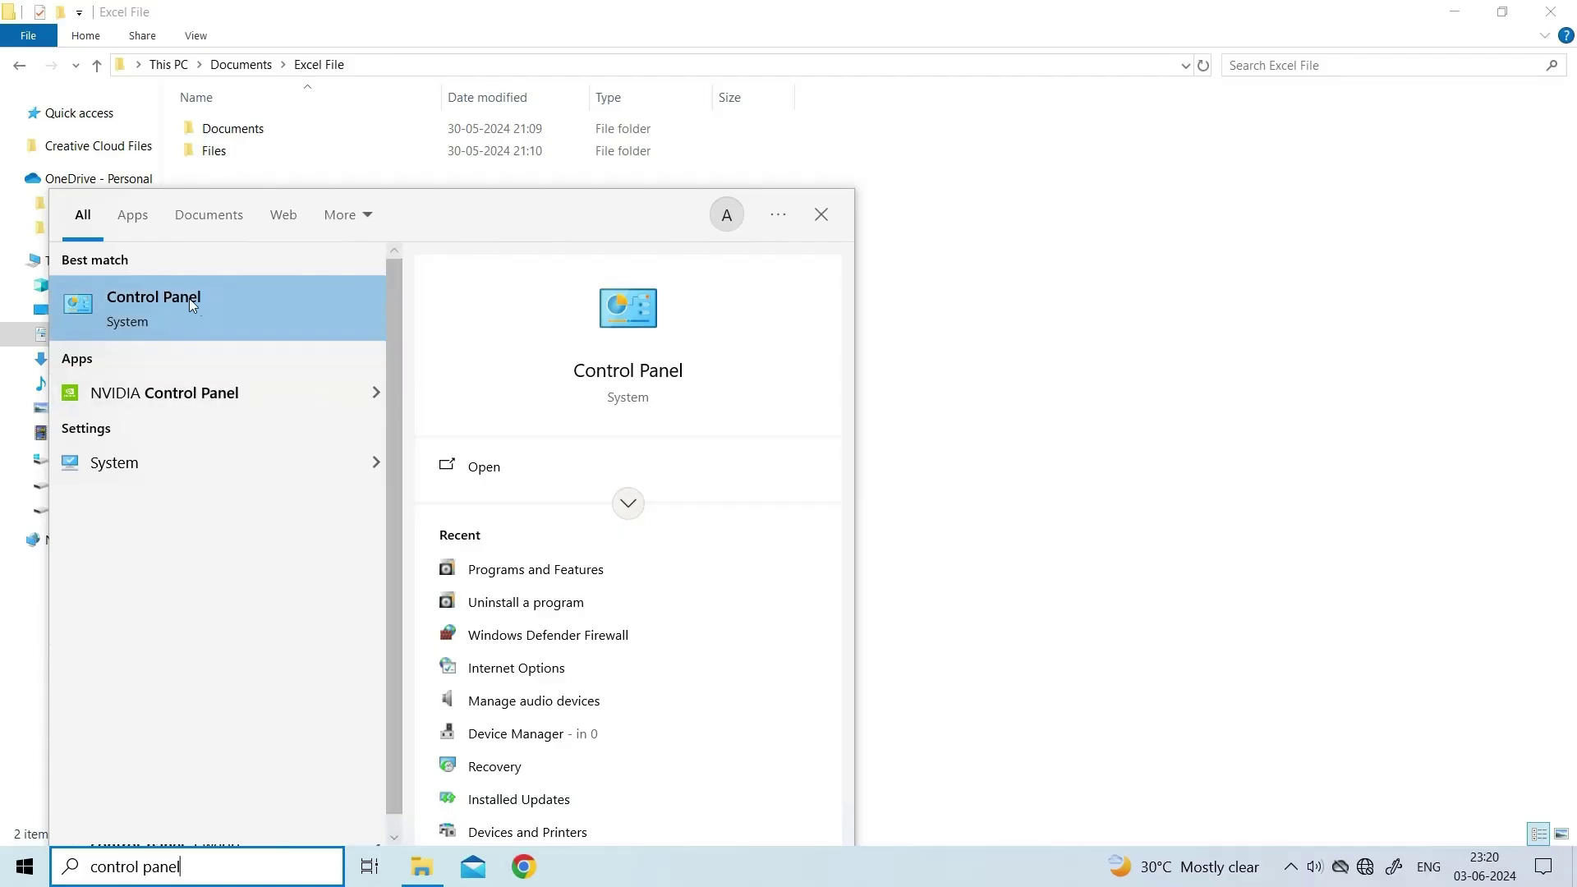
Start a Repair of Microsoft Office Professional Plus 2016 from Programs and Features.
left_click(190, 302)
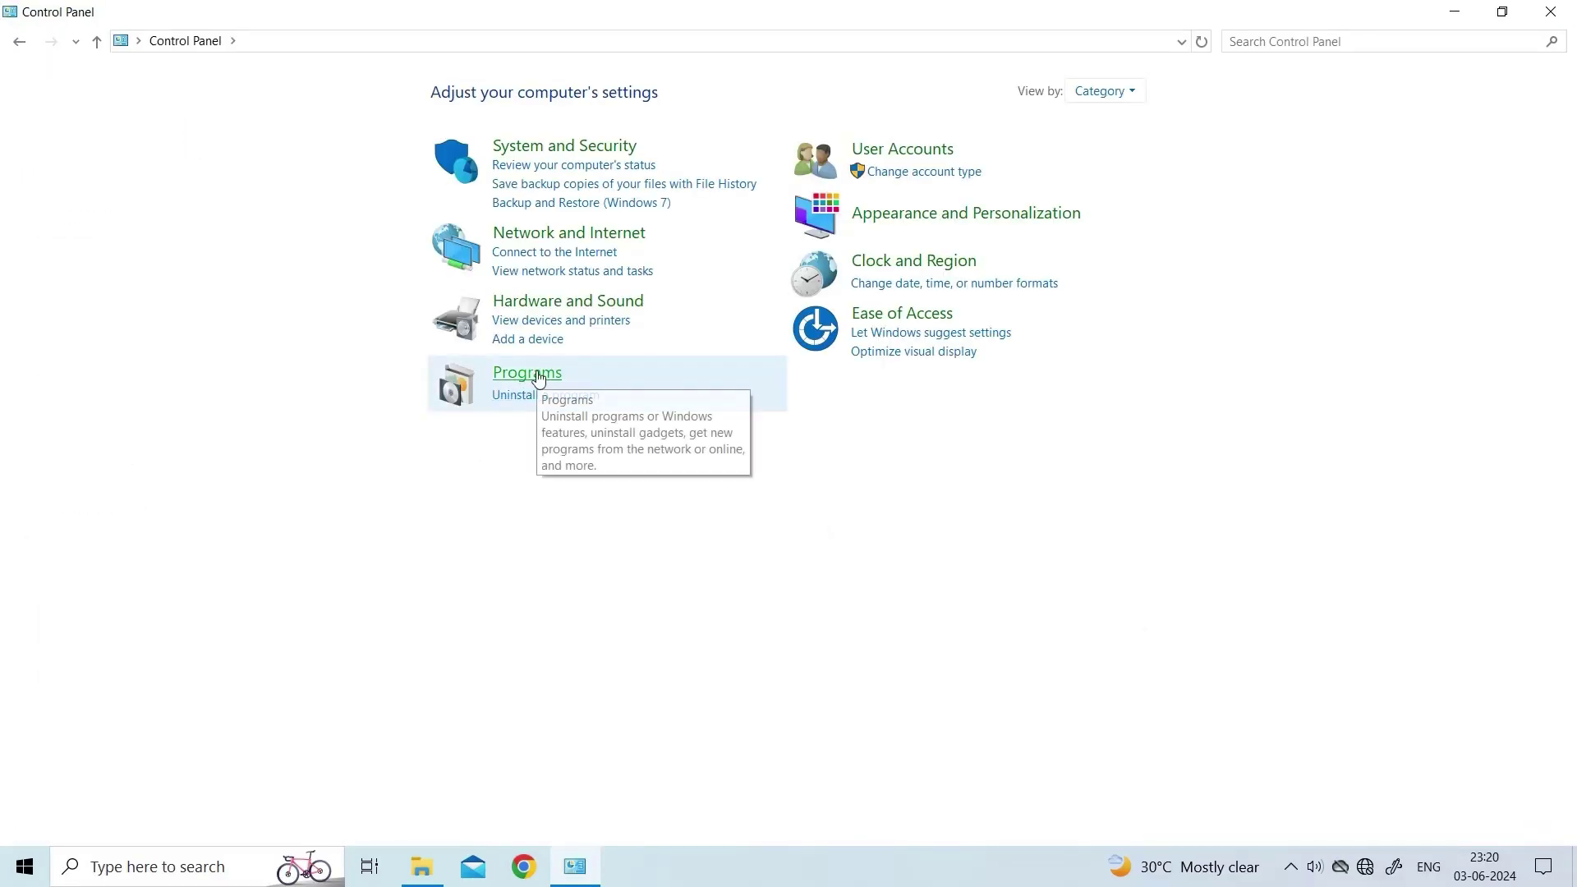
left_click(539, 379)
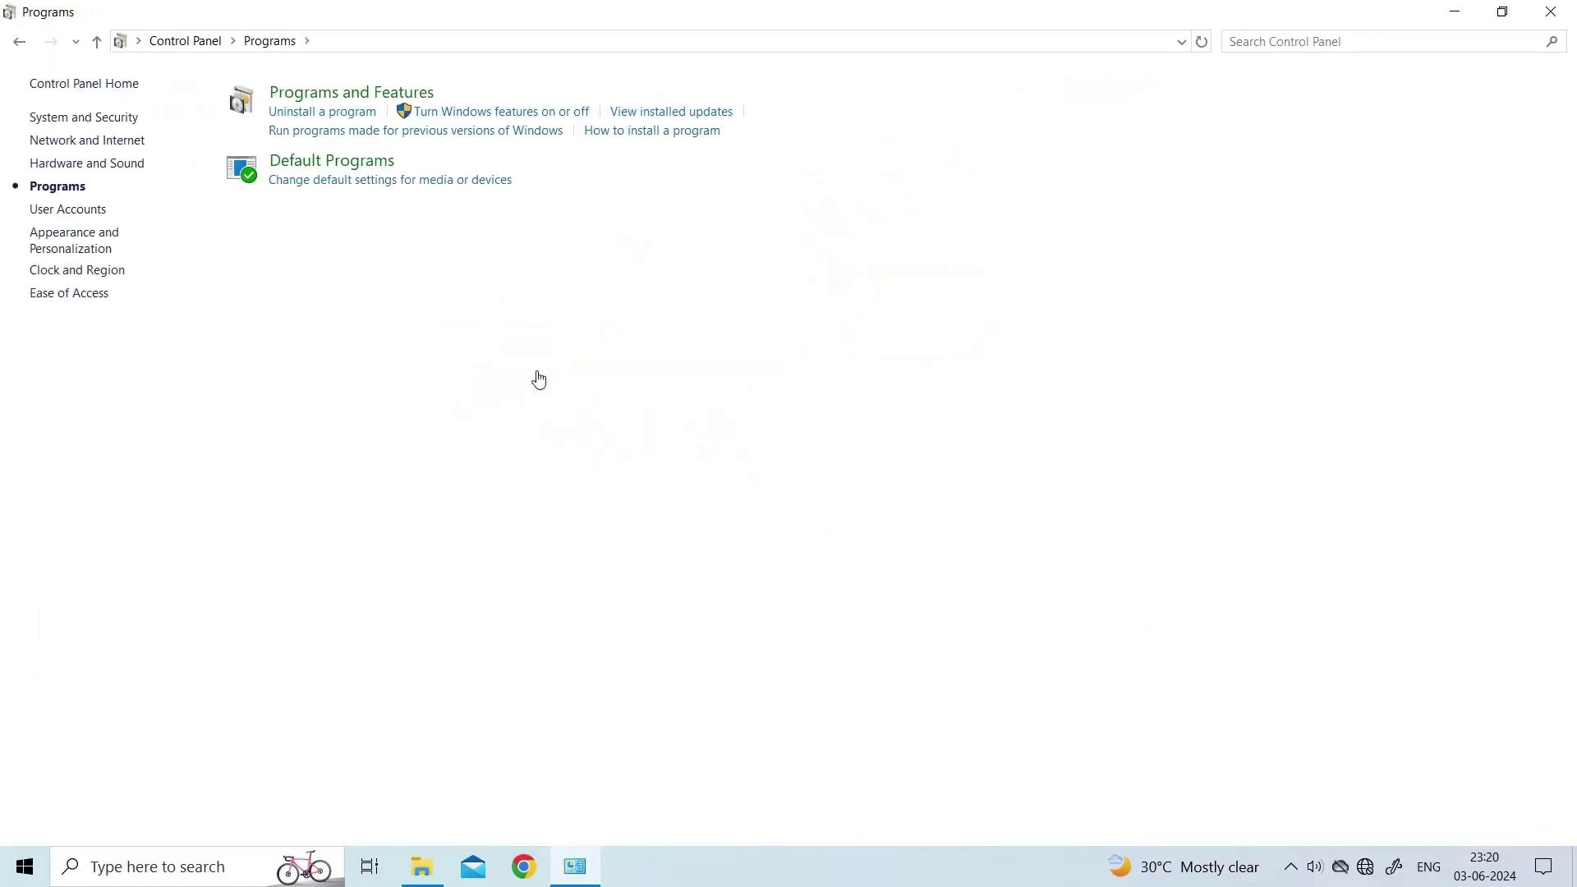
left_click(338, 101)
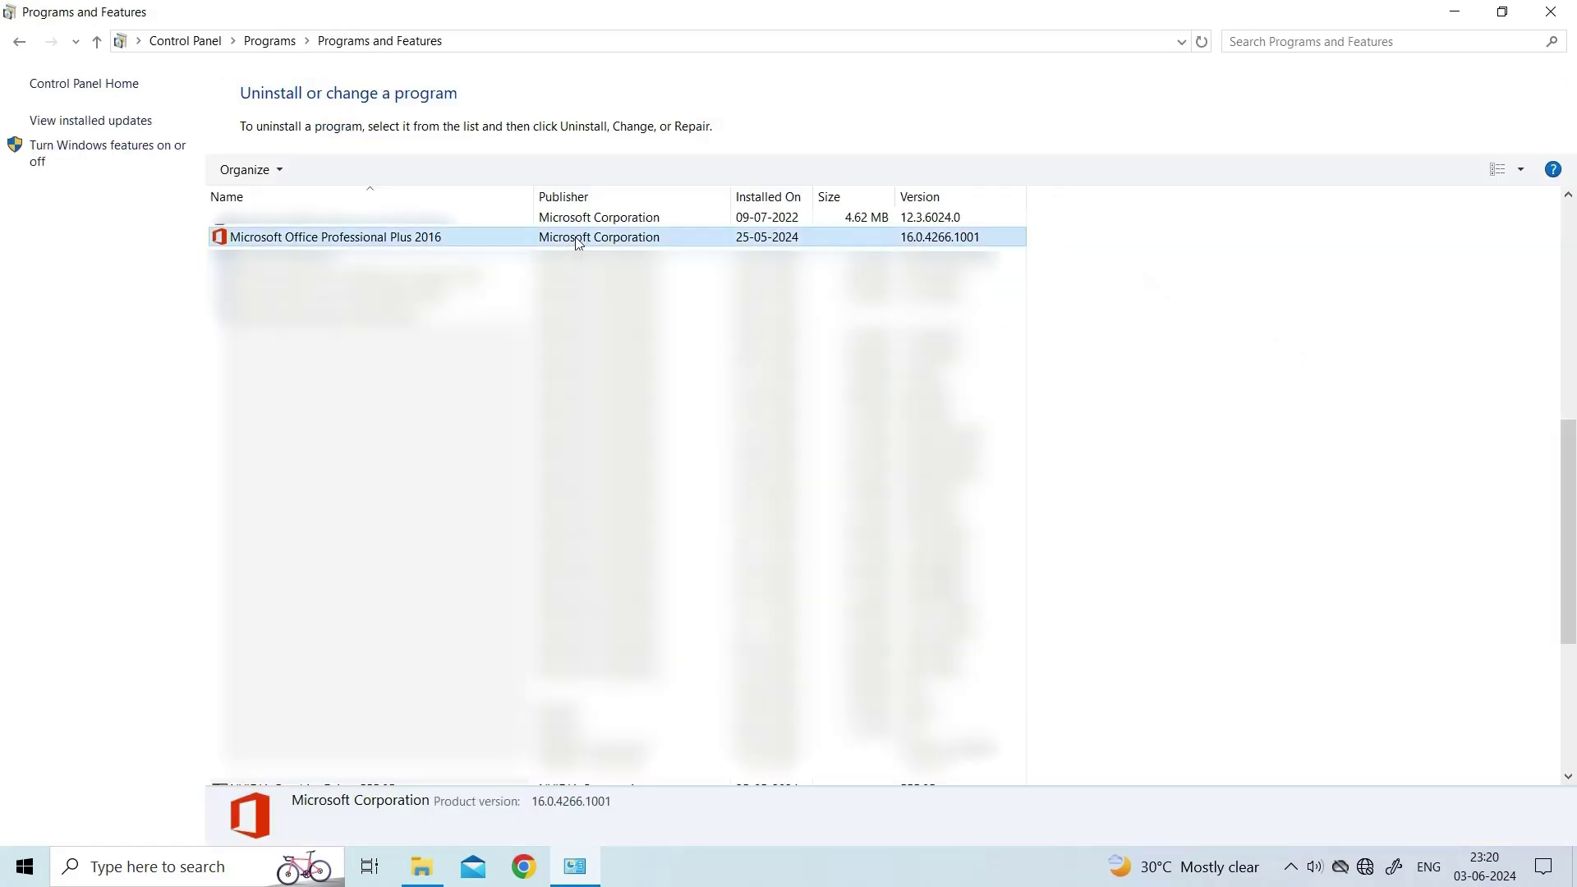
right_click(1013, 241)
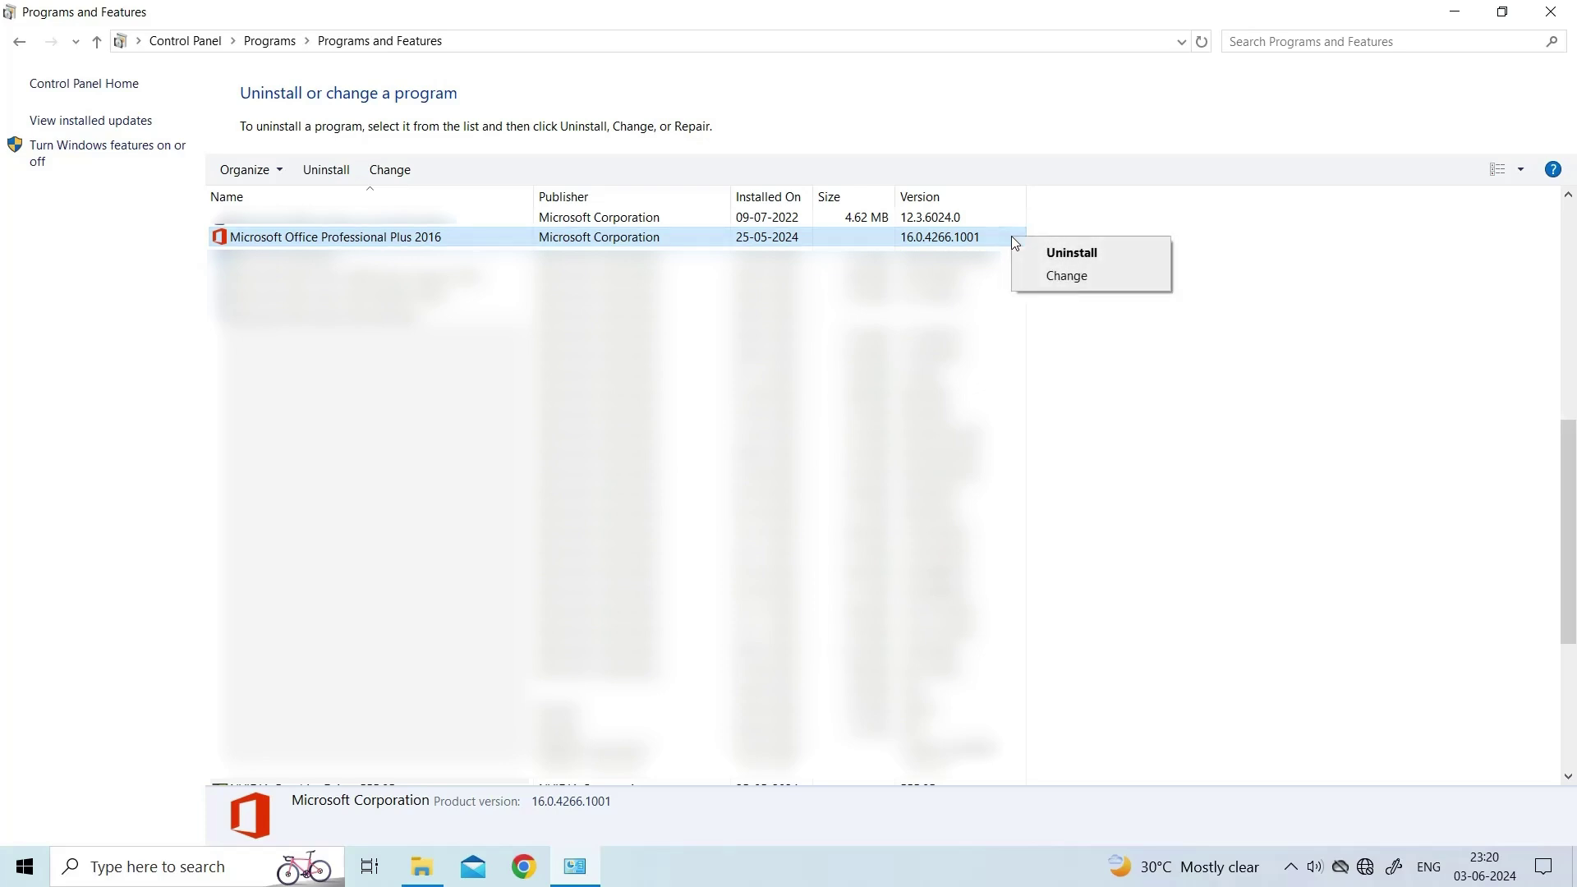
left_click(1066, 277)
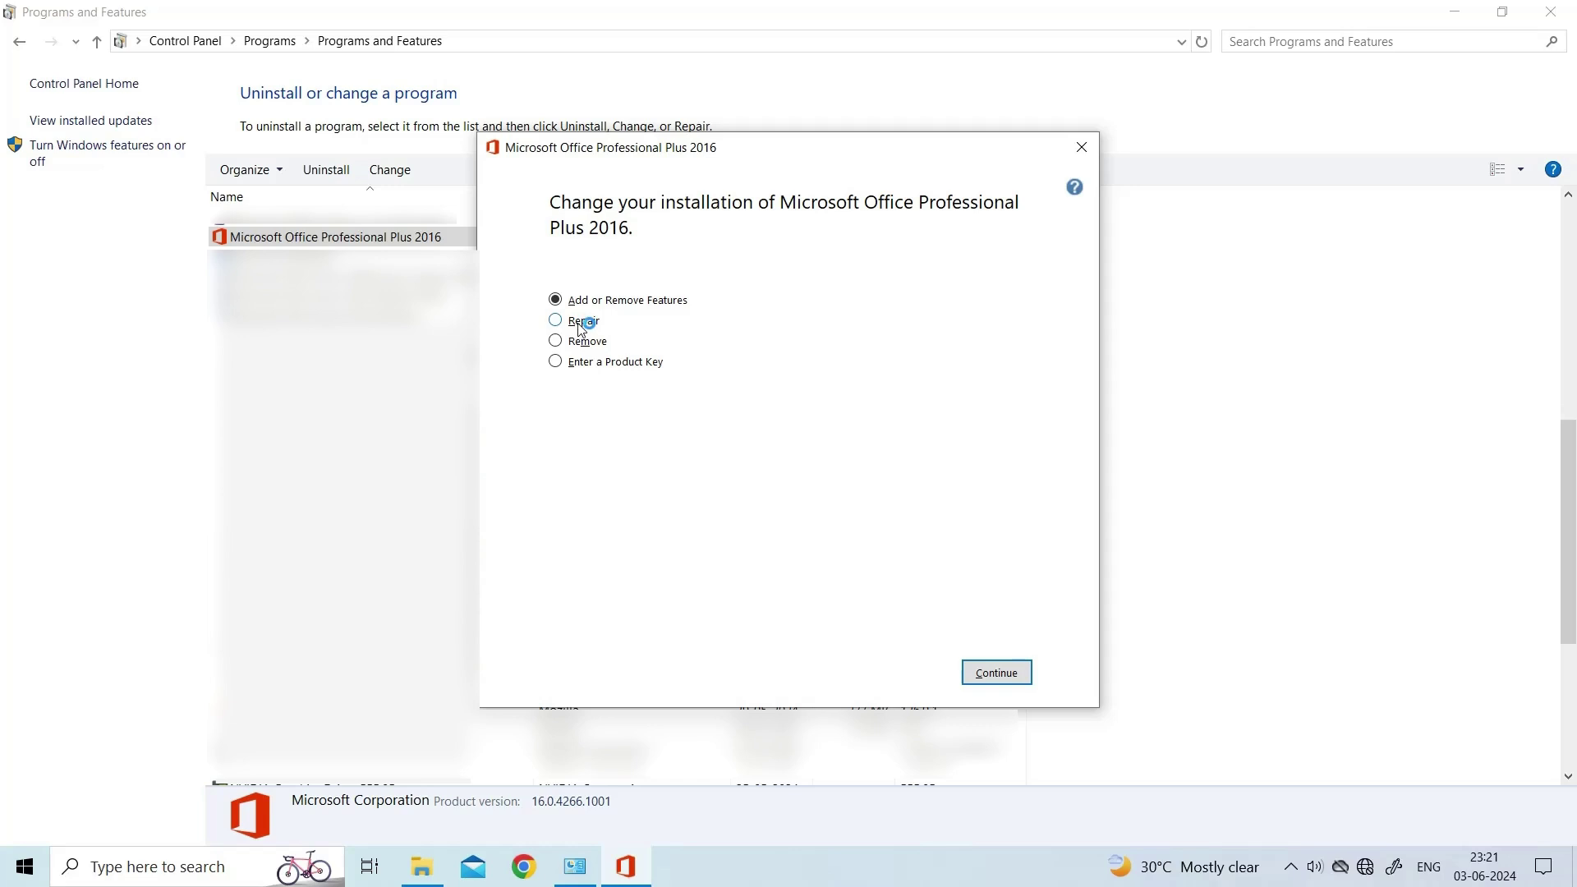
left_click(580, 323)
left_click(979, 678)
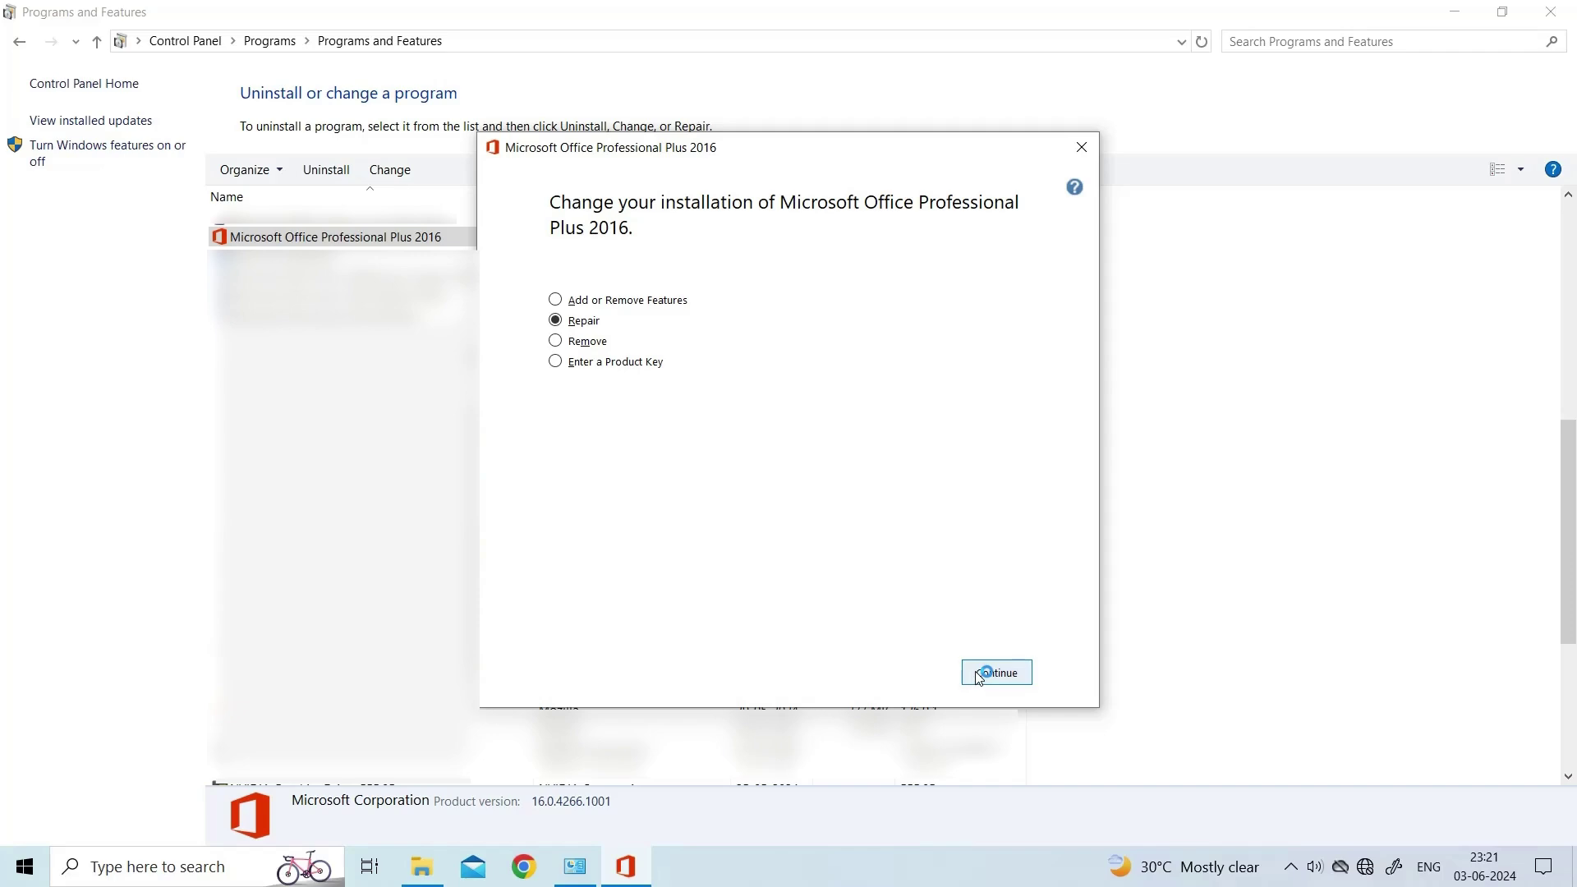